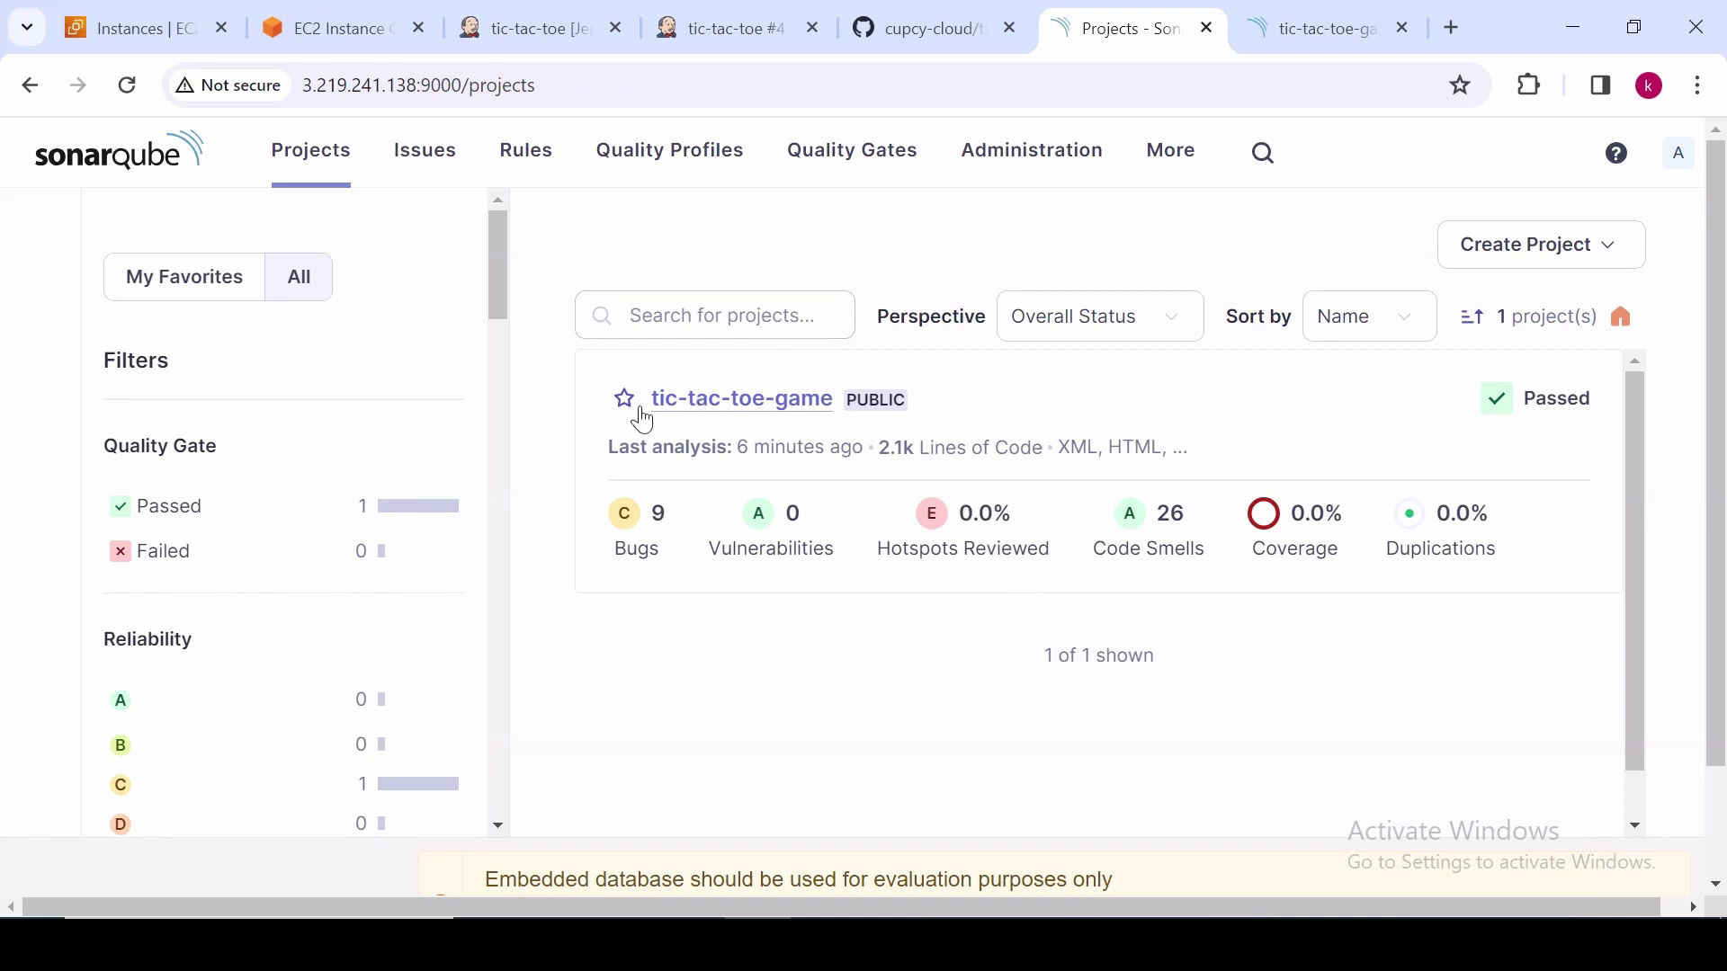
Create a new quality gate named tic-tac-toe
left_click(865, 164)
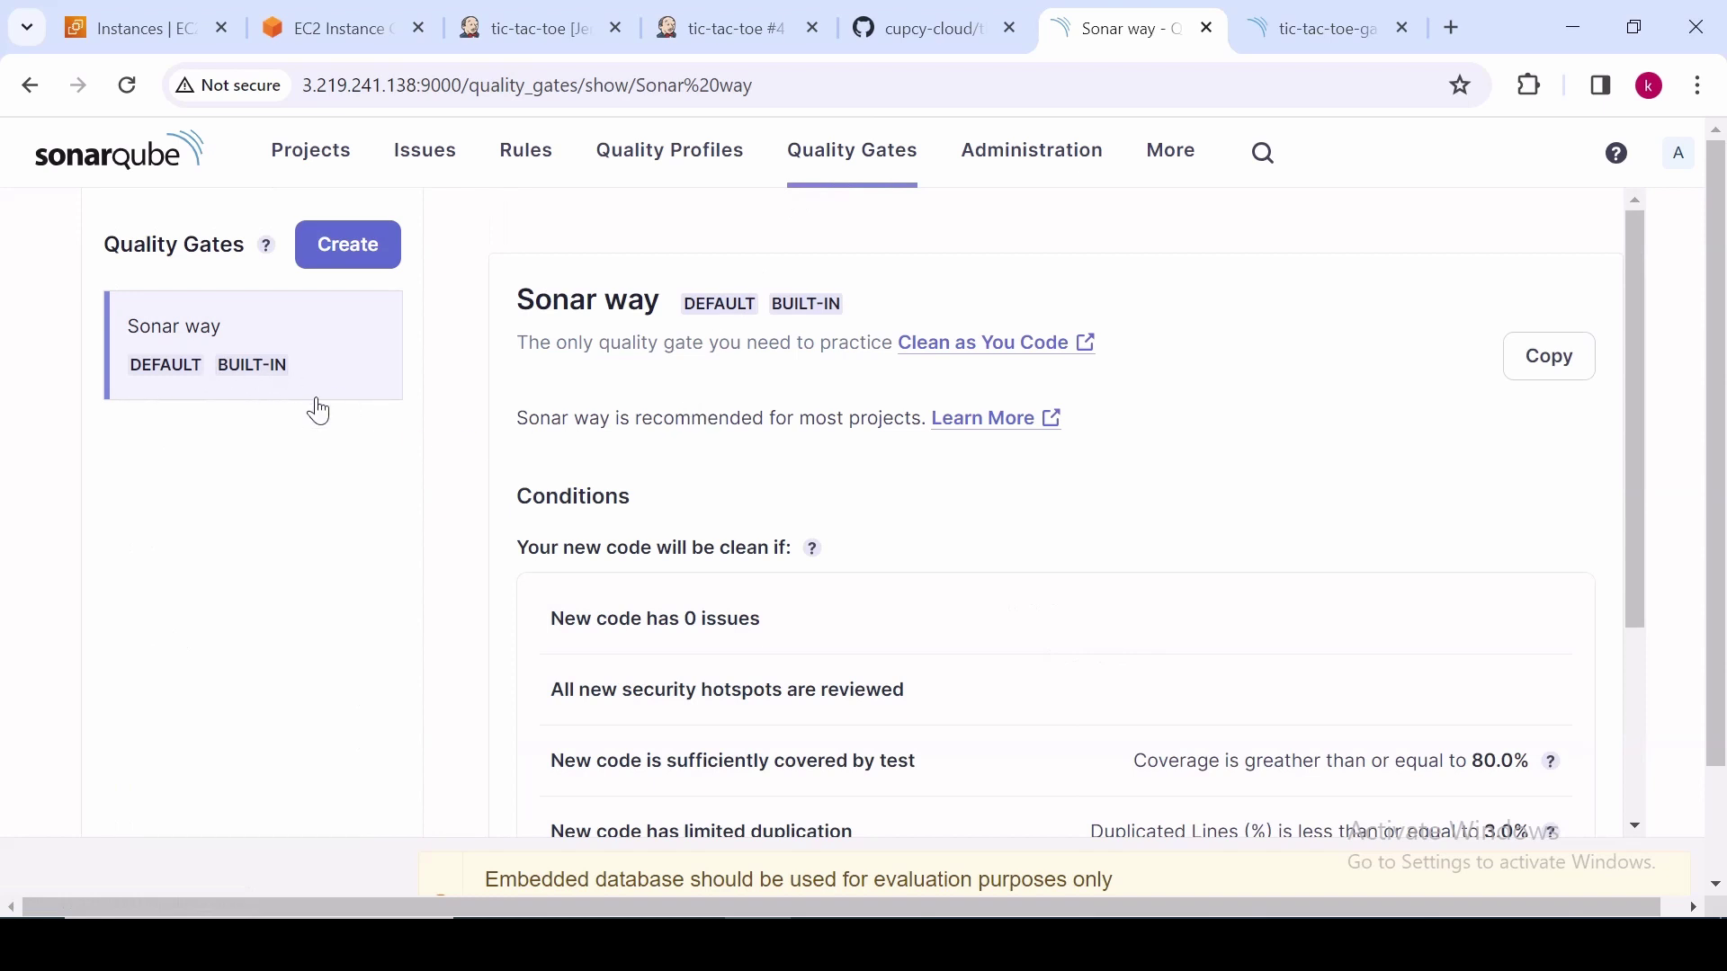
scroll(821, 567, "down", 5)
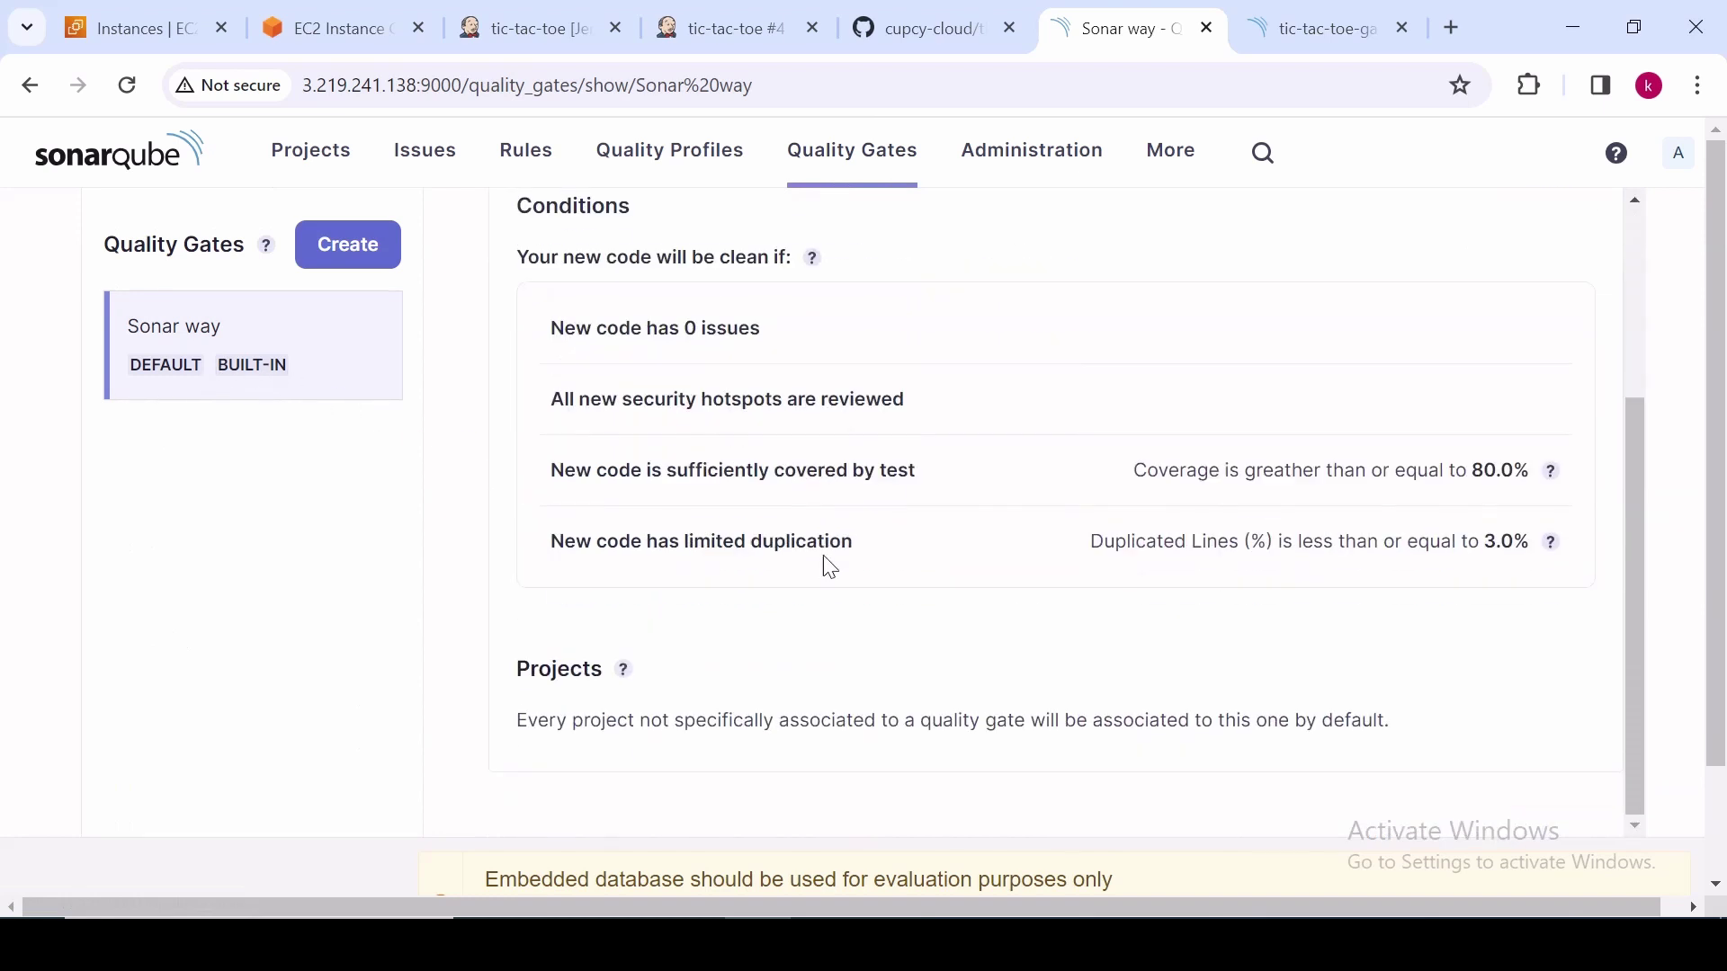
scroll(1233, 531, "up", 5)
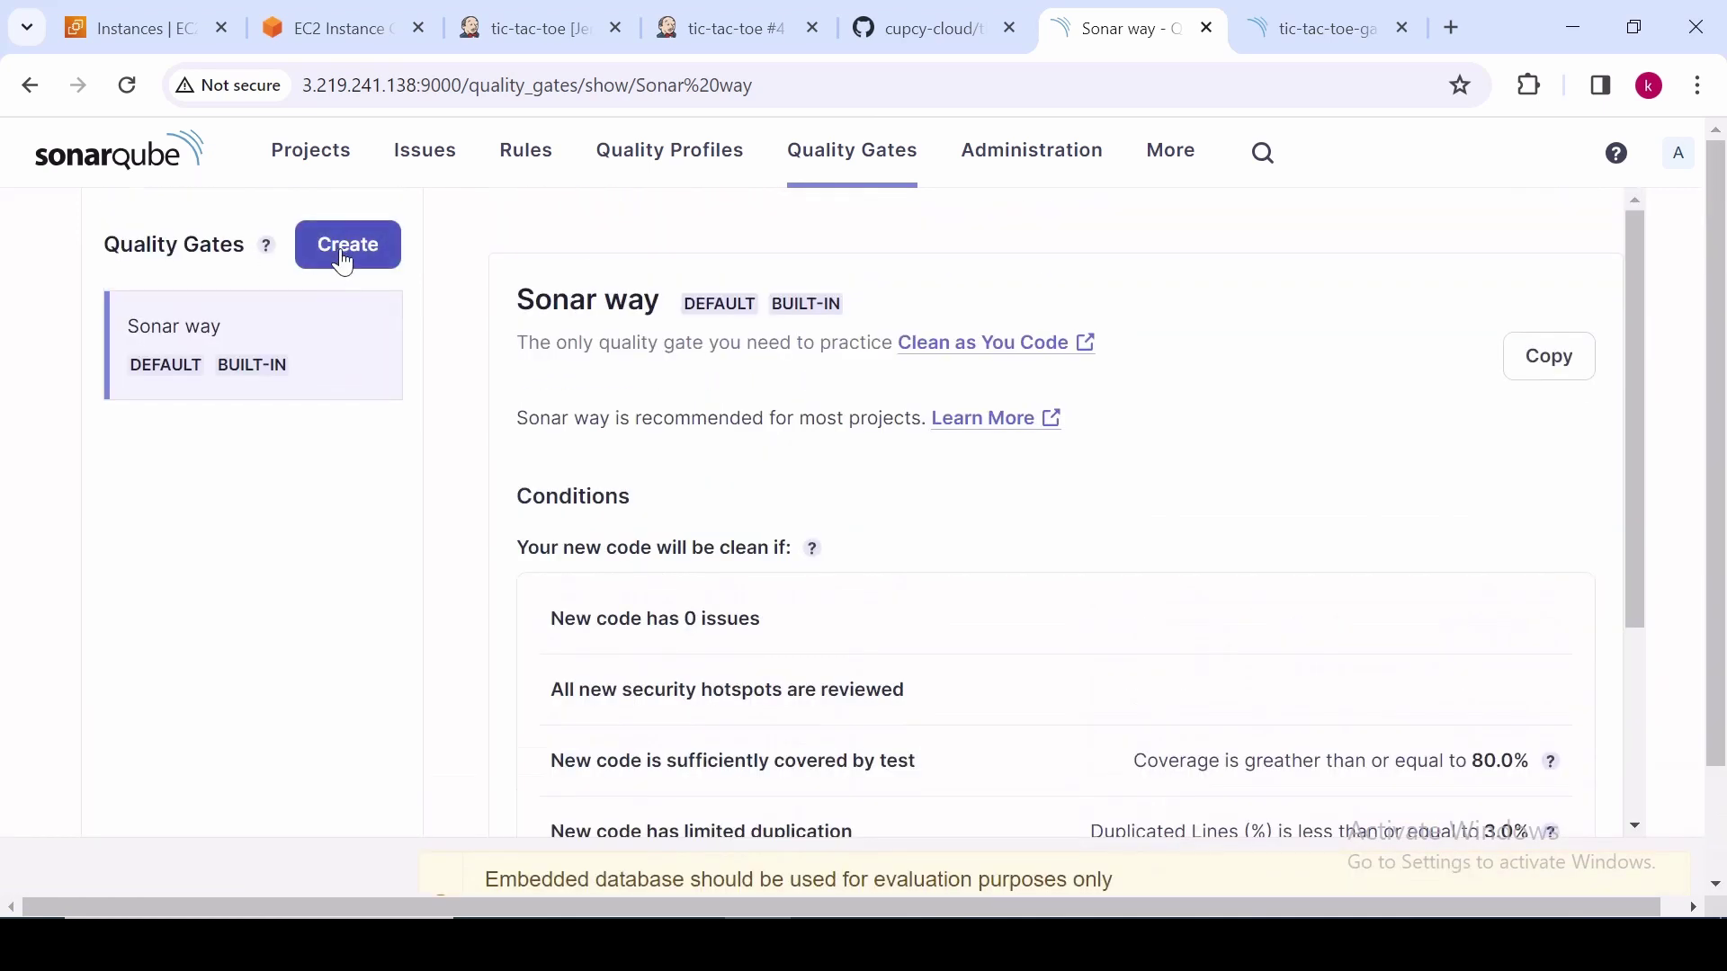
left_click(344, 261)
left_click(693, 494)
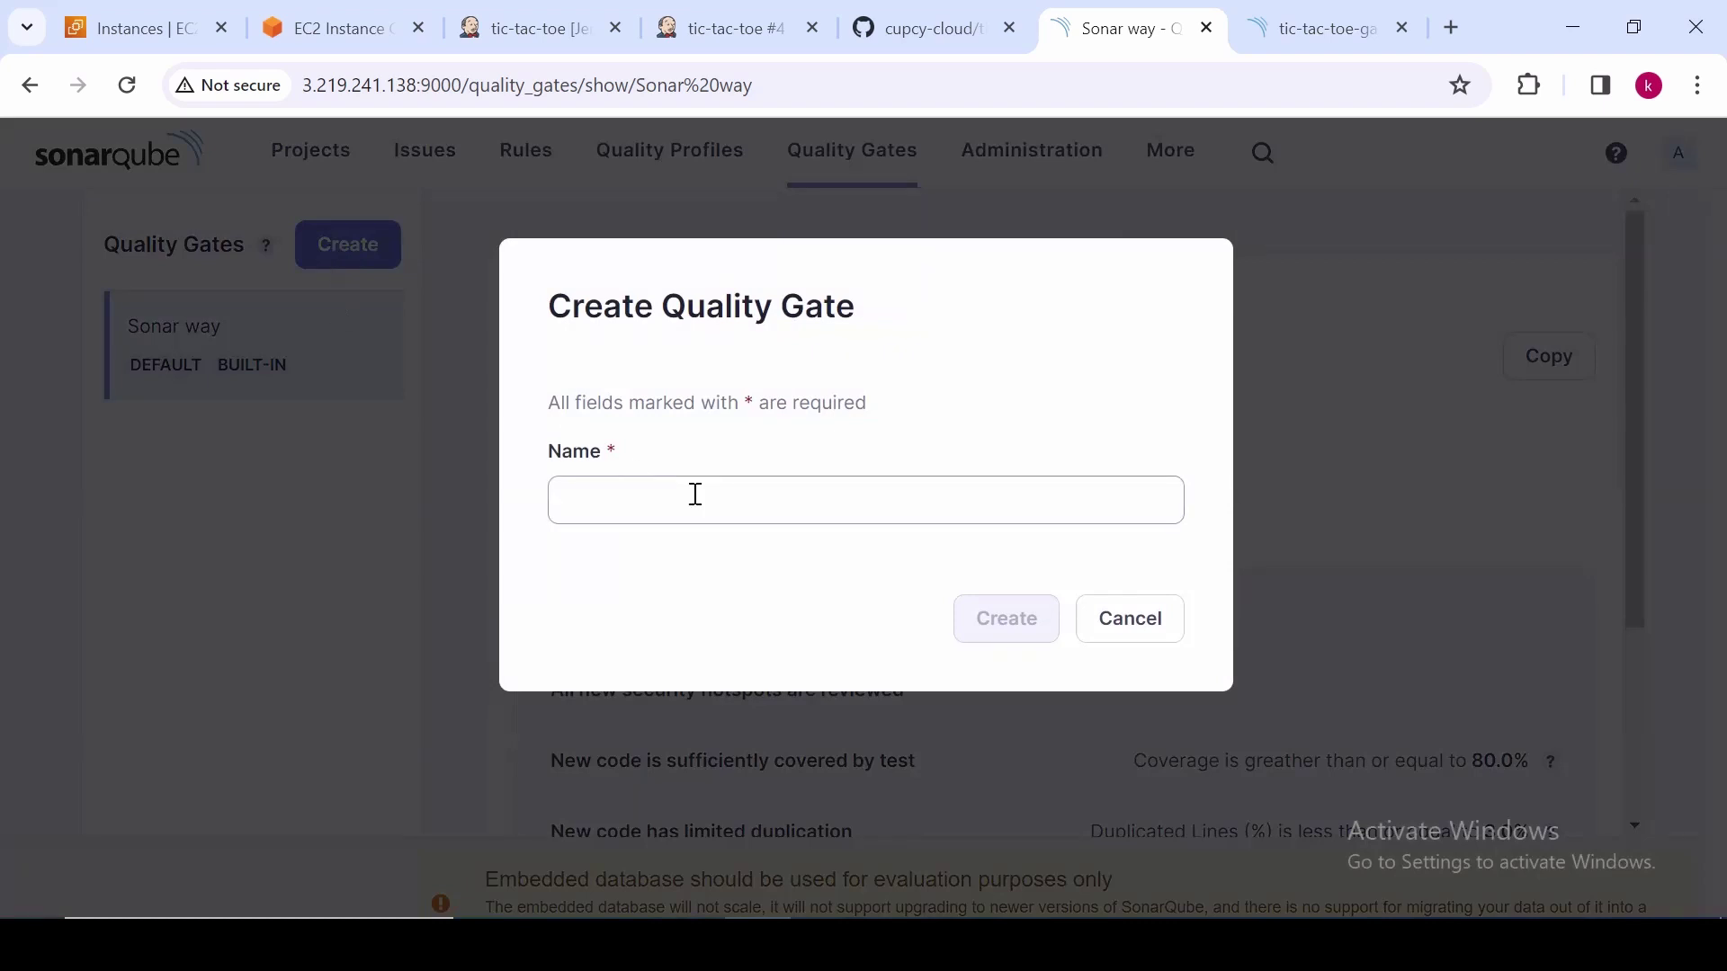
type("tic-tac-toe")
left_click(1008, 643)
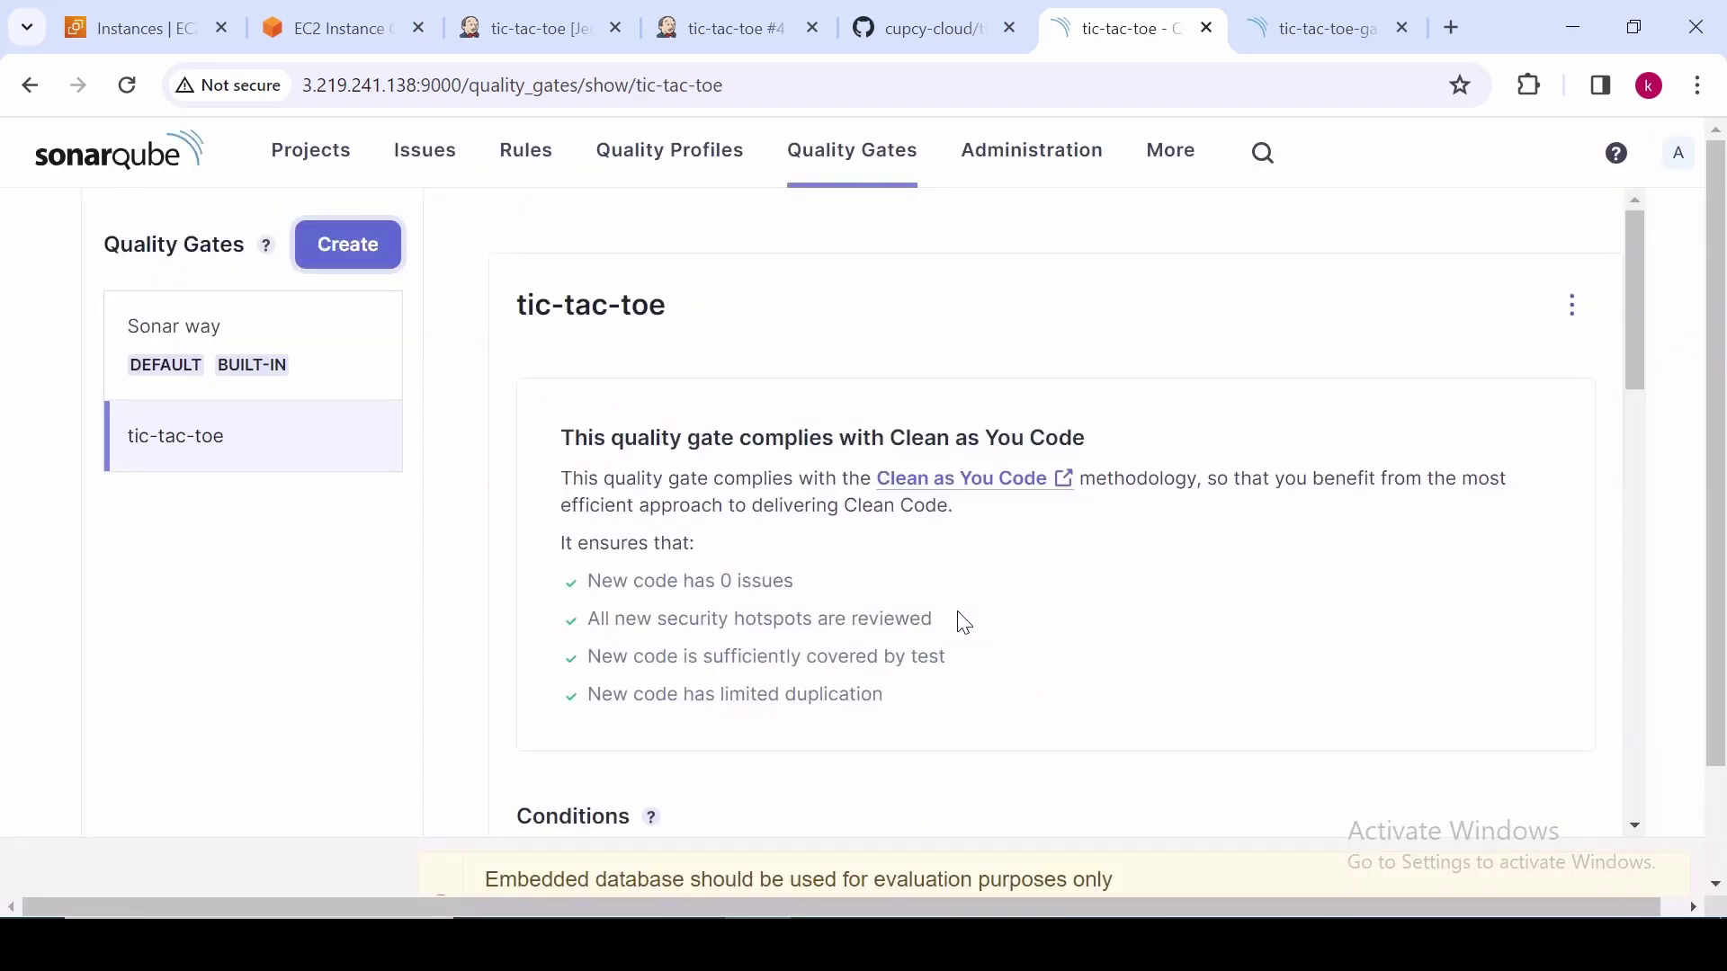
Unlock editing of the tic-tac-toe quality gate and start a new condition on overall code
scroll(961, 623, "down", 4)
scroll(959, 621, "down", 5)
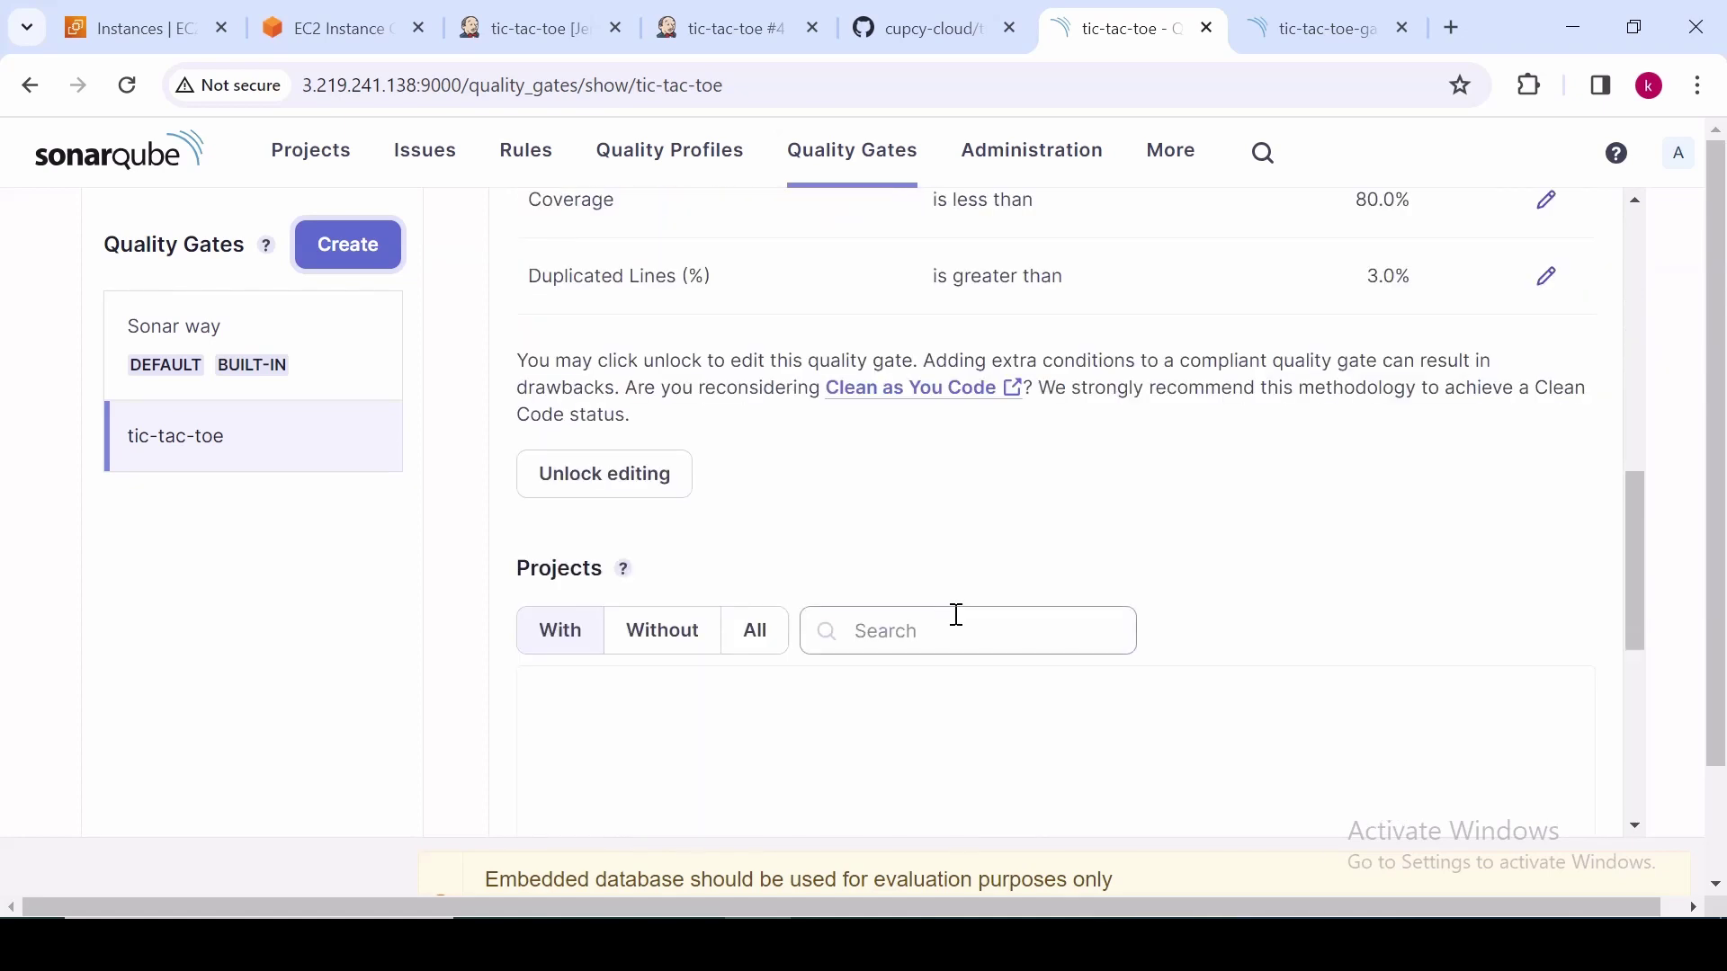
scroll(952, 590, "up", 1)
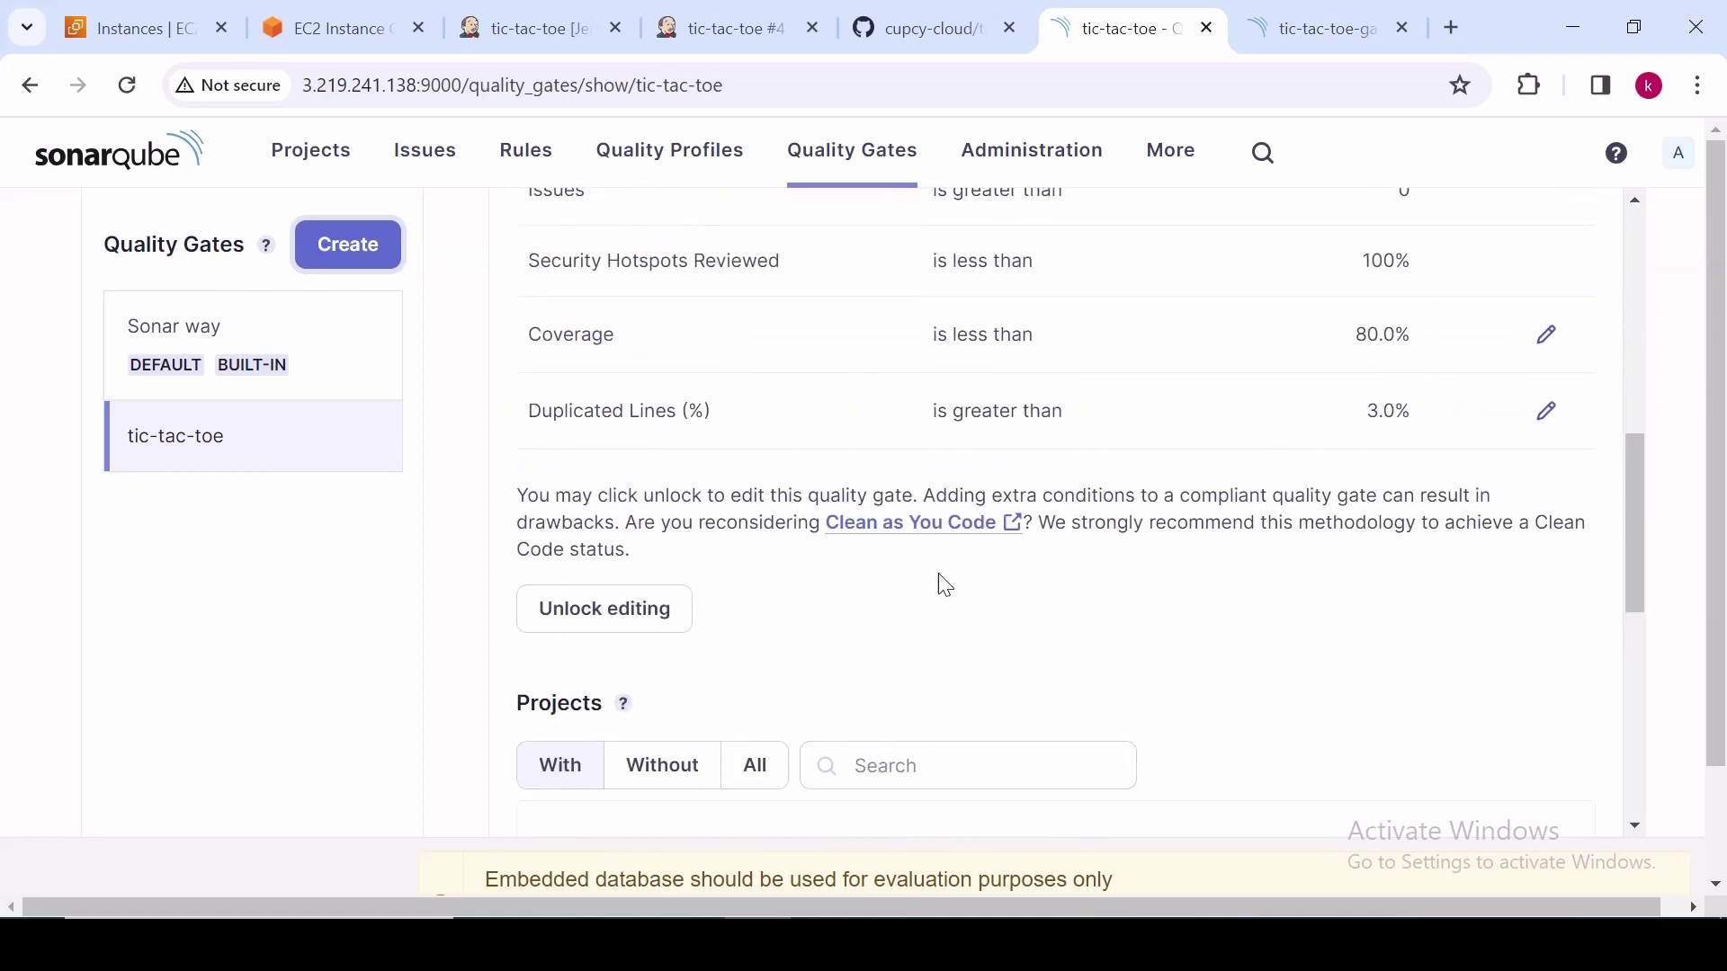
left_click(636, 617)
scroll(1169, 594, "up", 4)
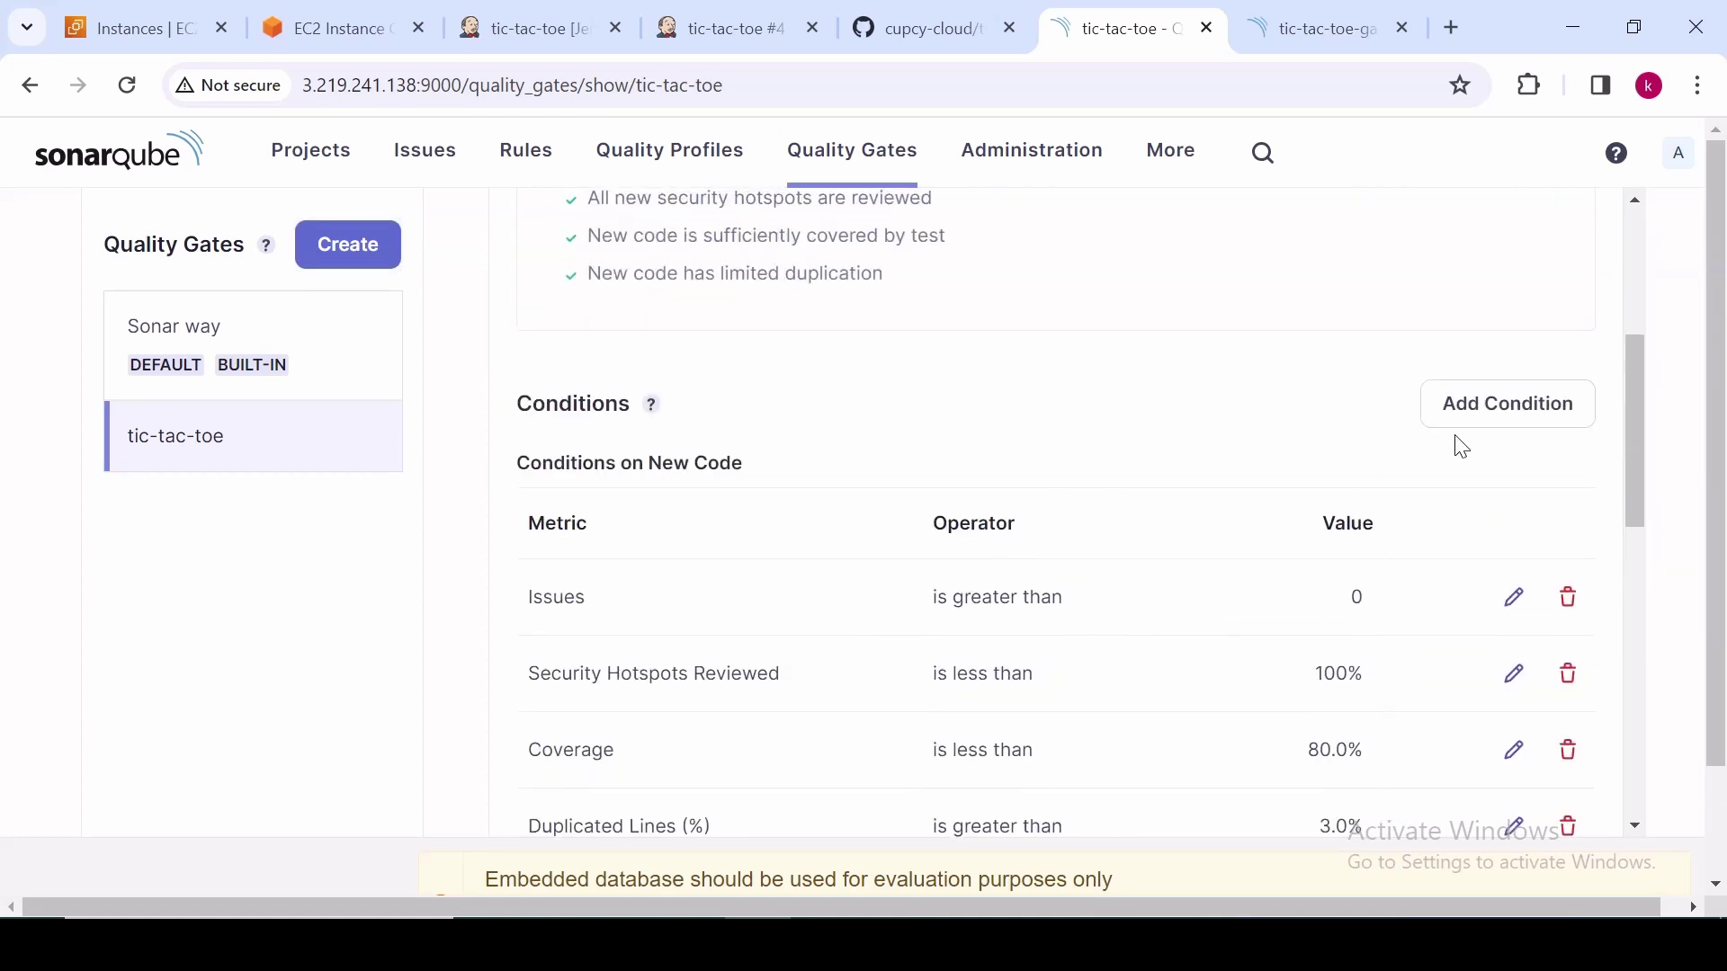
left_click(1520, 406)
left_click(813, 445)
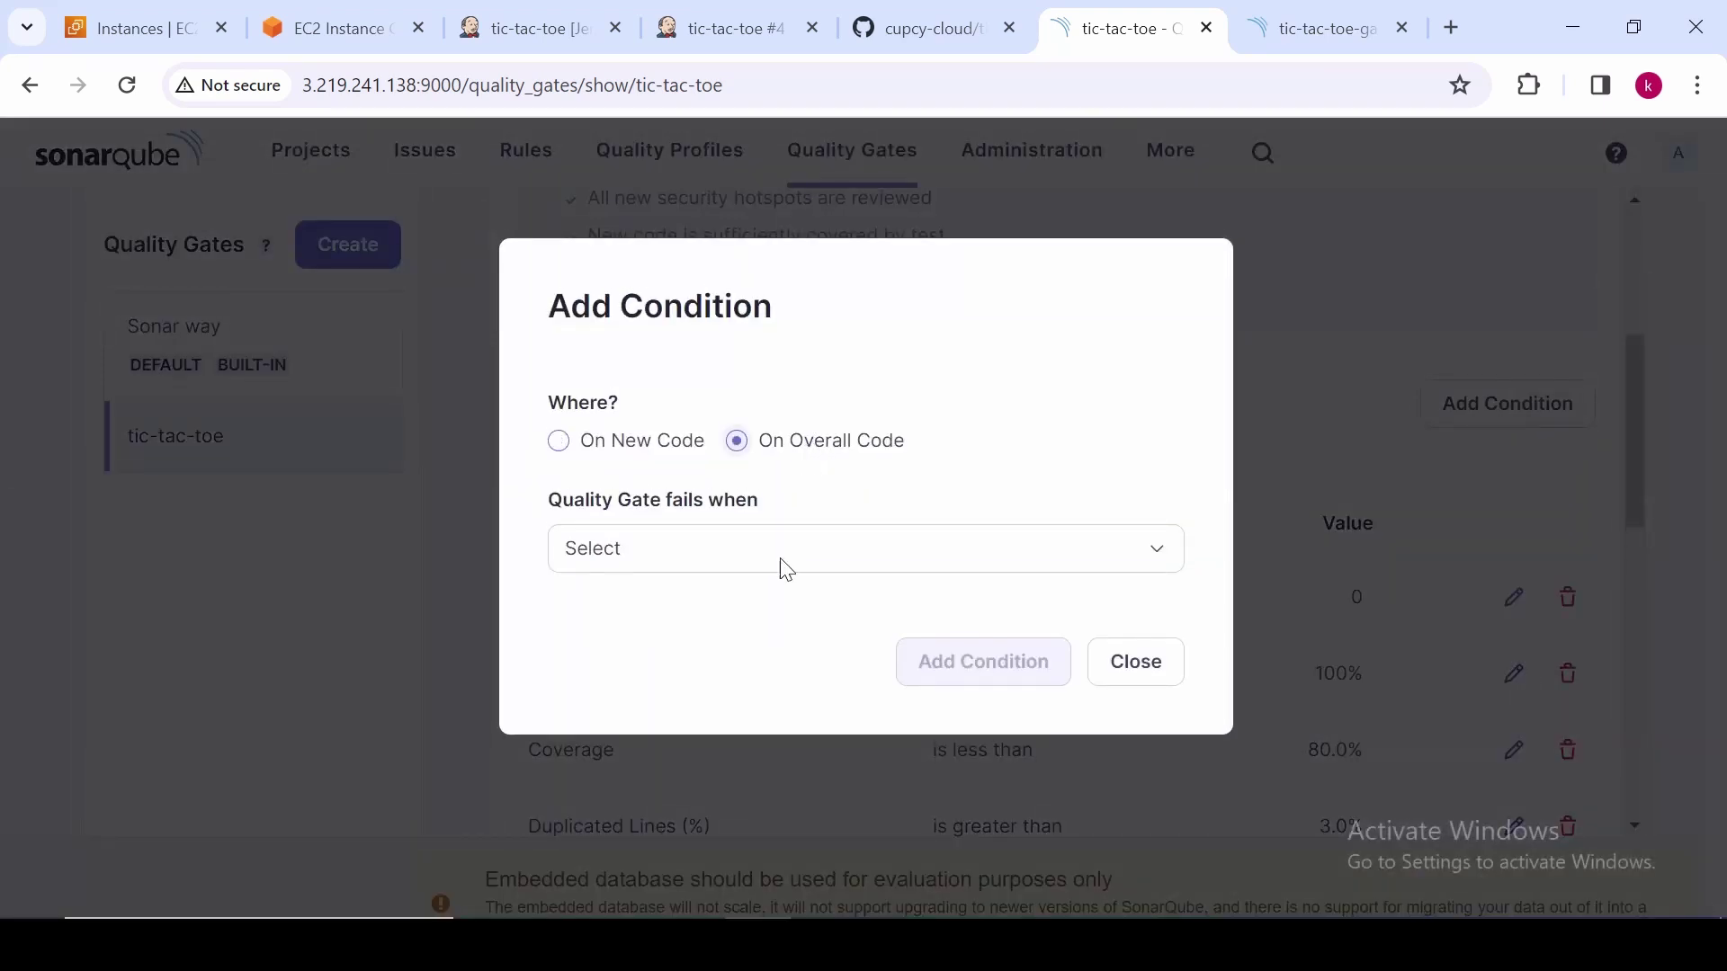
Review the bug and code smell metrics of the tic-tac-toe-game project in the projects overview
left_click(1306, 38)
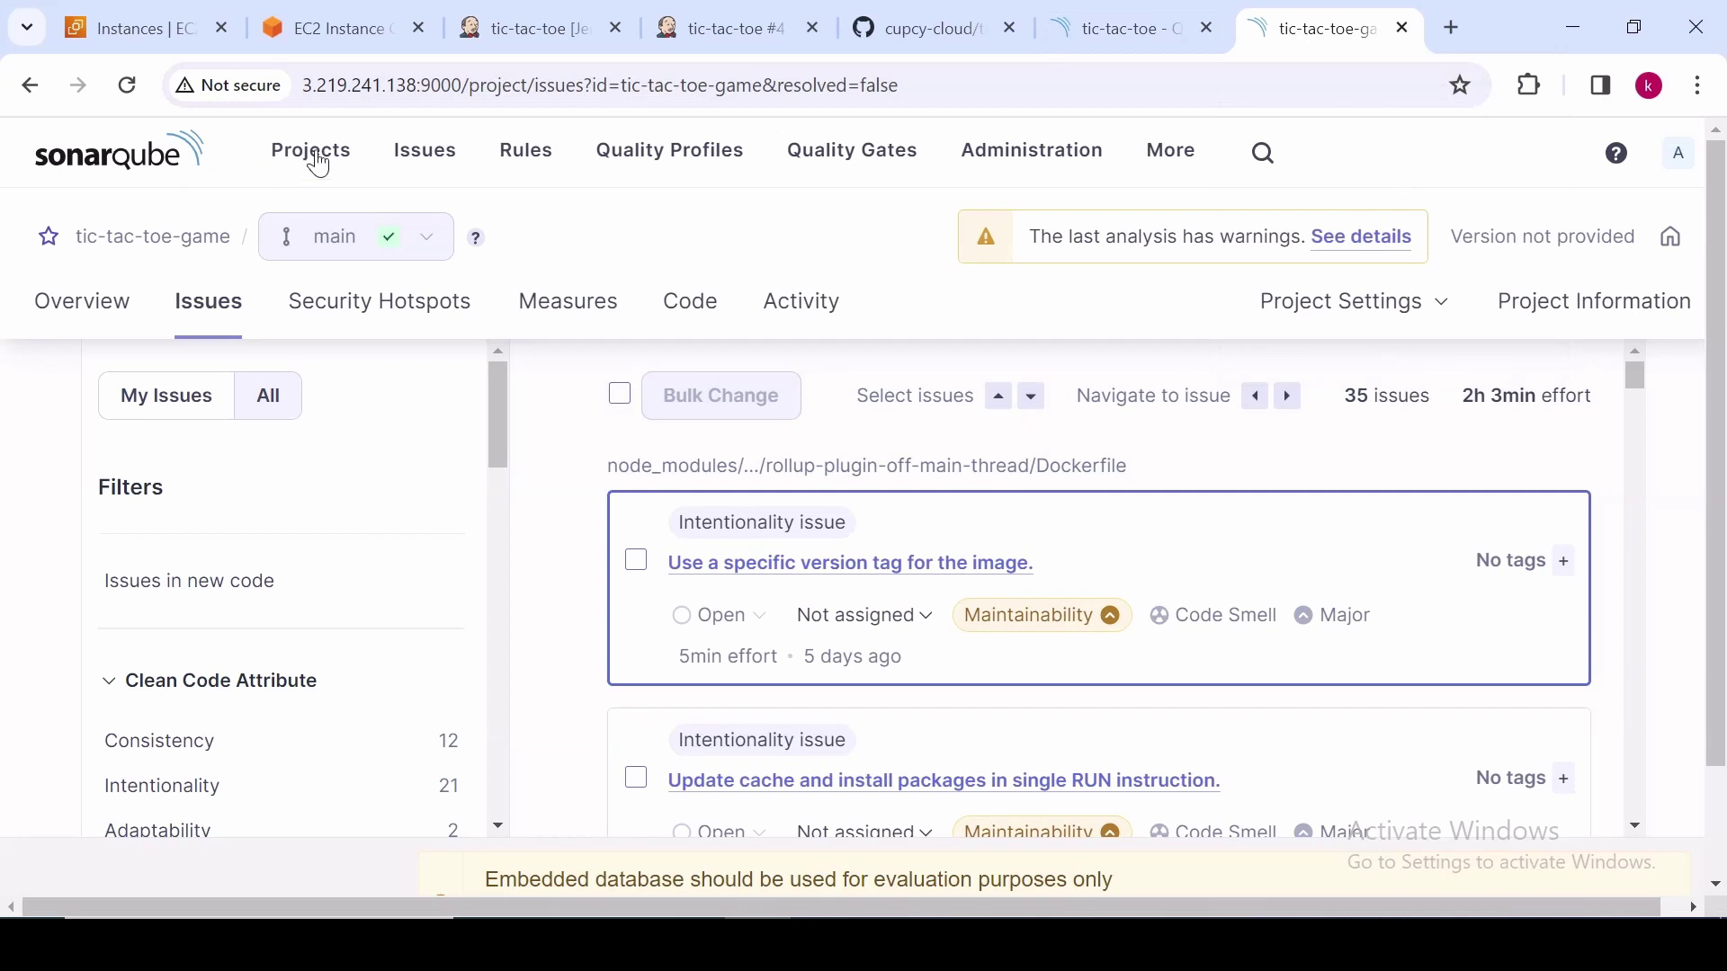
left_click(318, 160)
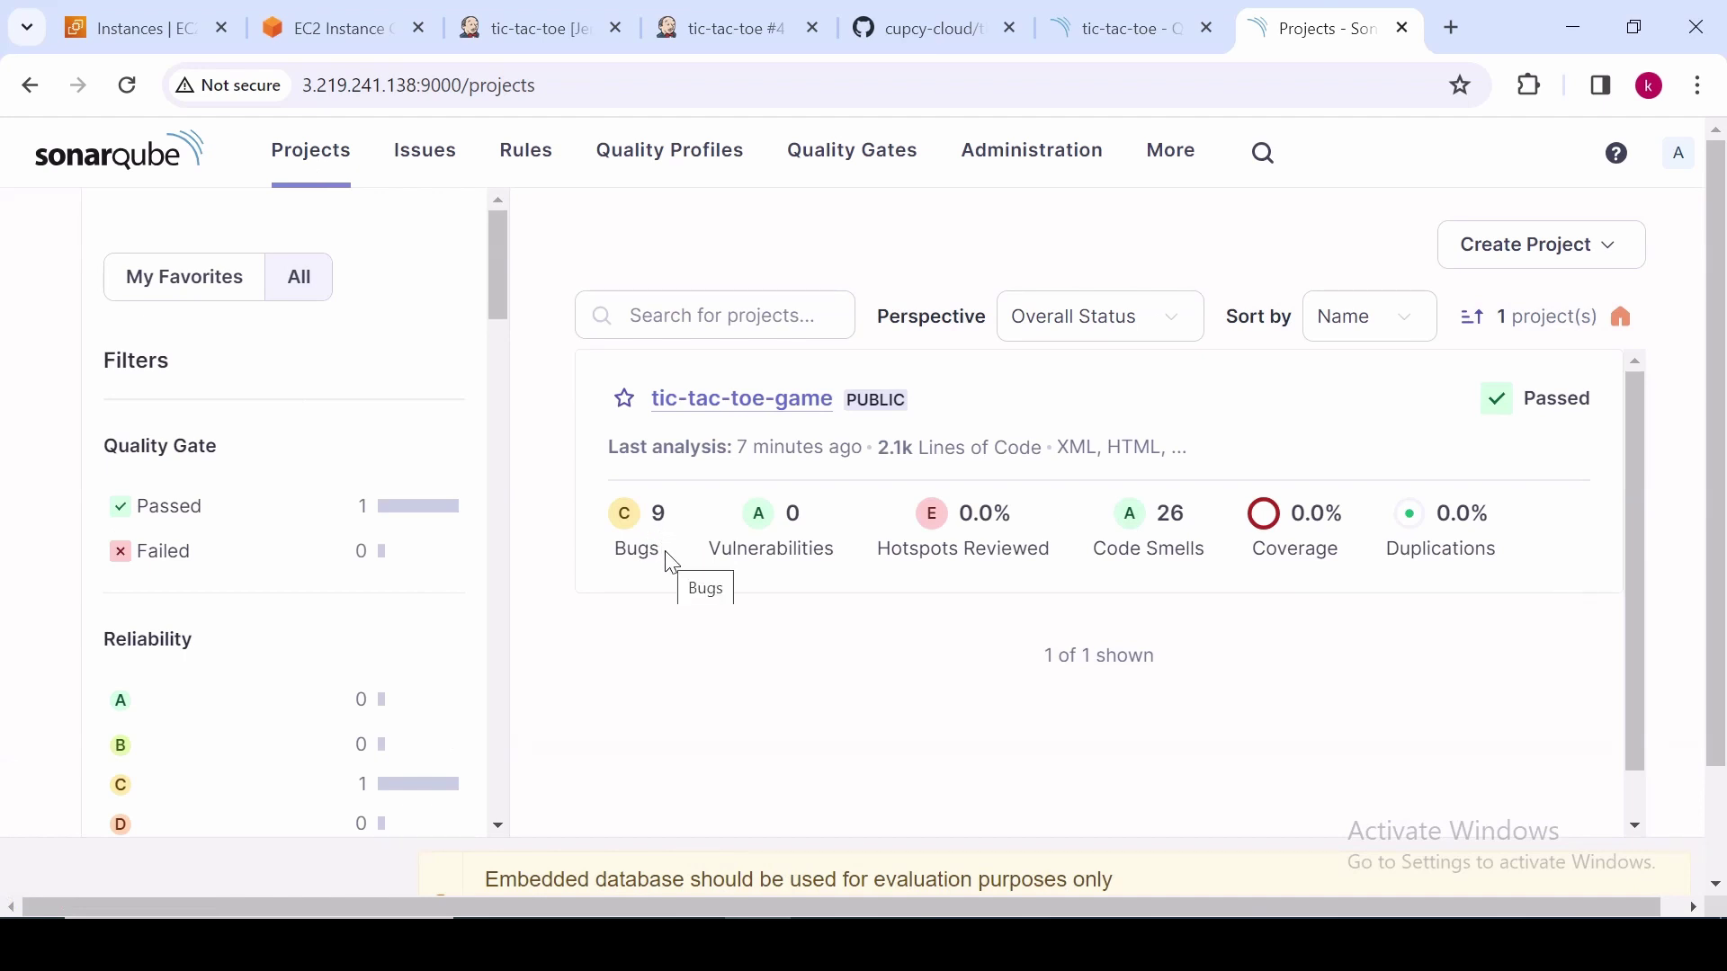
double_click(632, 552)
left_click_drag(1095, 551, 1218, 552)
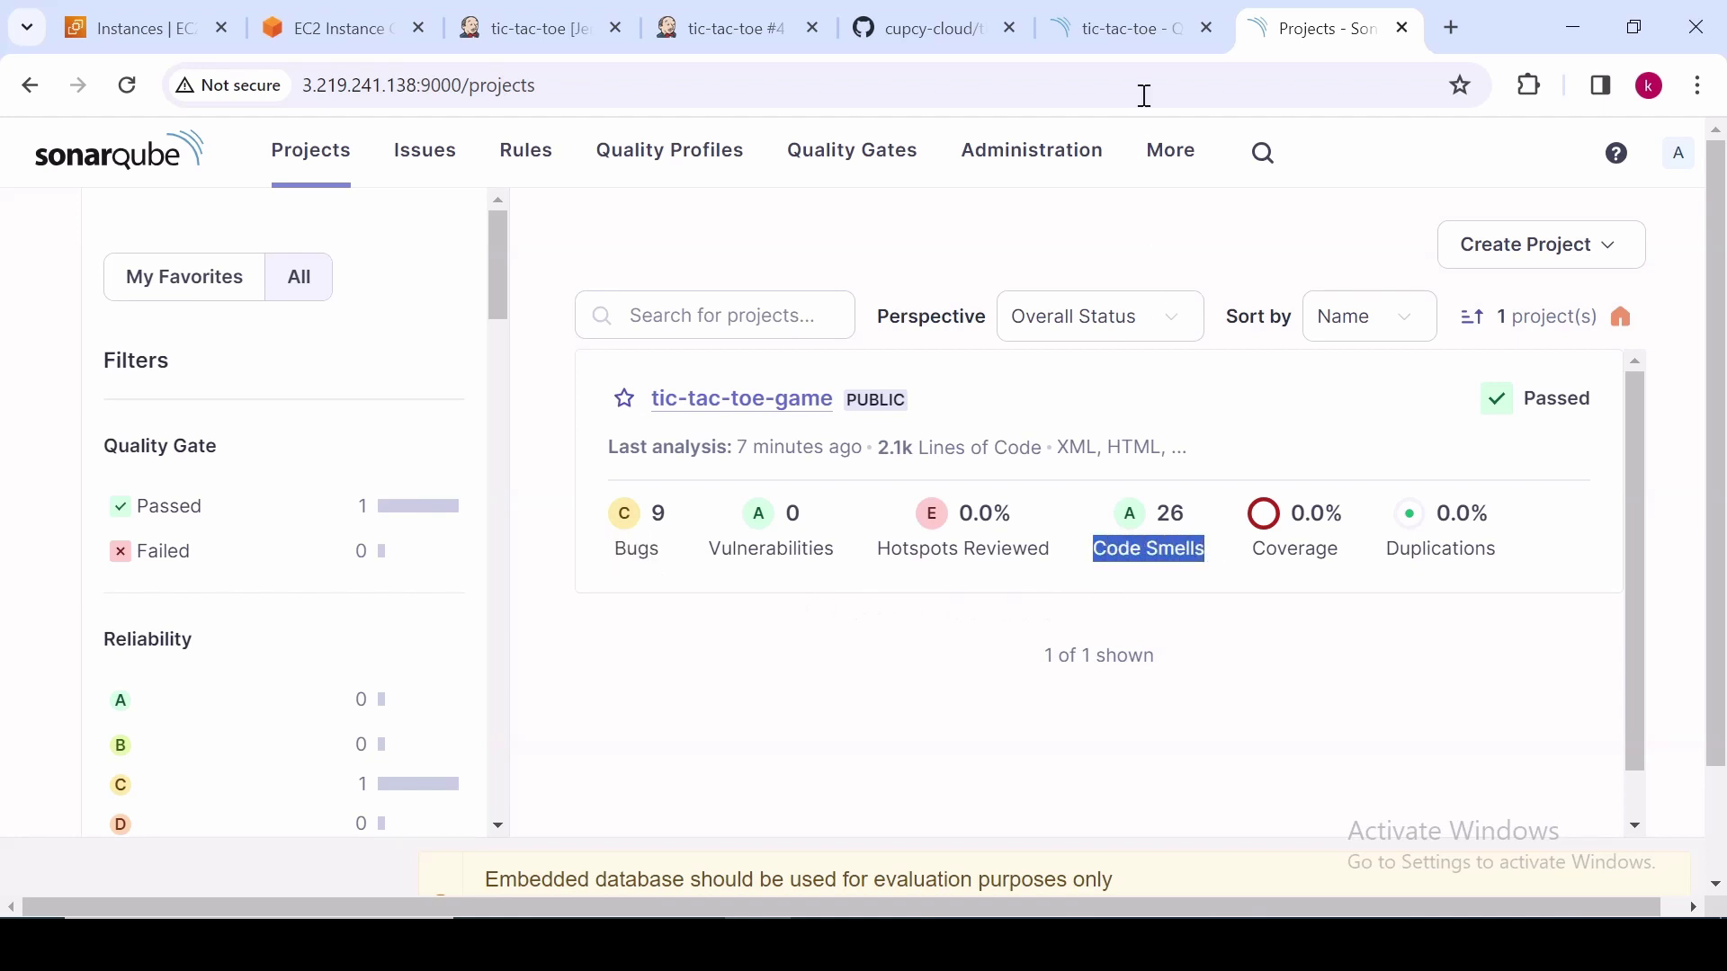
Complete the pending overall code condition so the tic-tac-toe quality gate fails when Bugs is greater than 5
left_click(1120, 36)
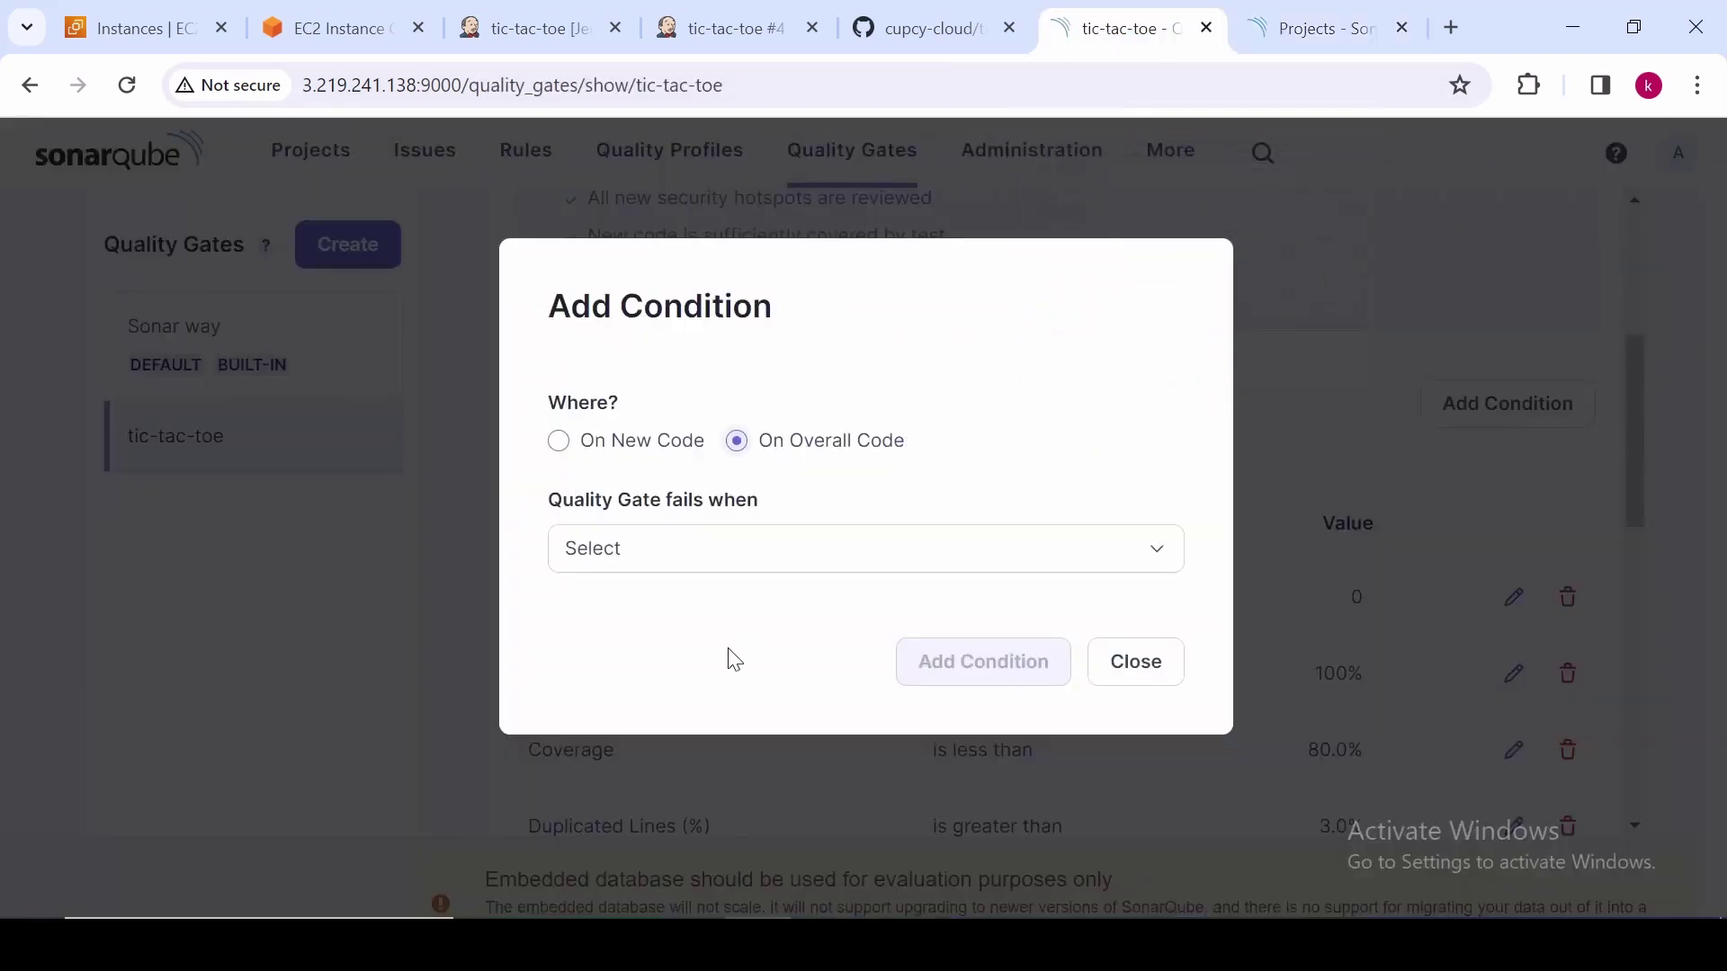
left_click(671, 564)
left_click(631, 662)
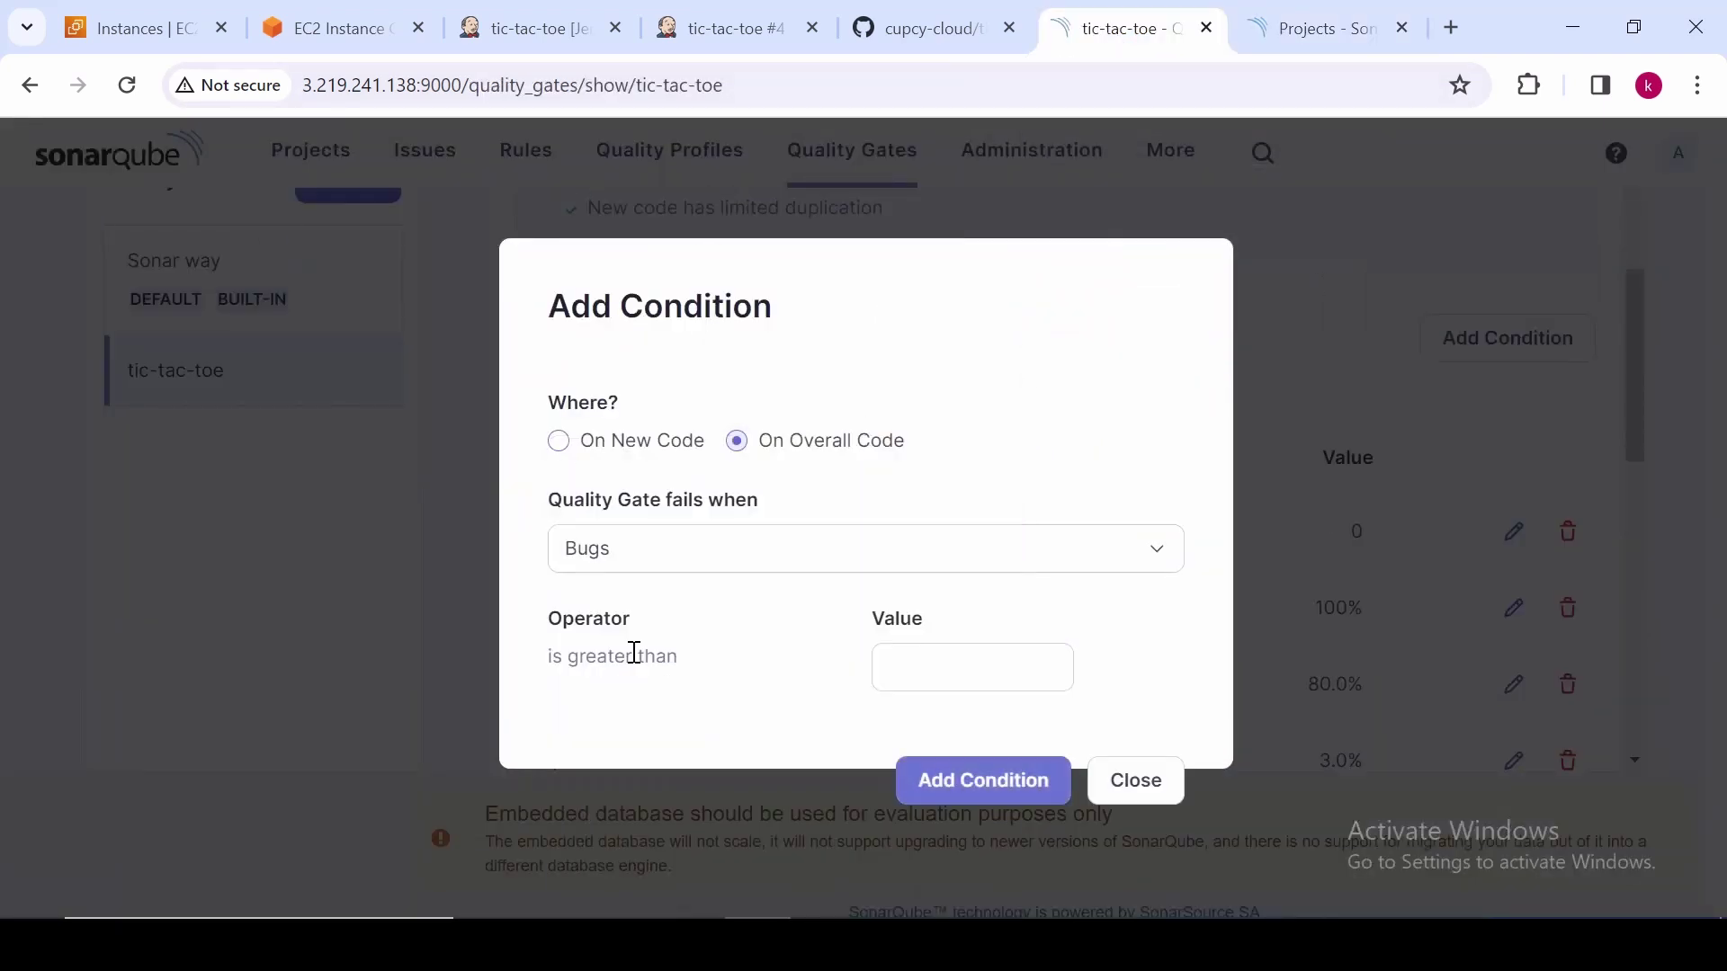
left_click(923, 672)
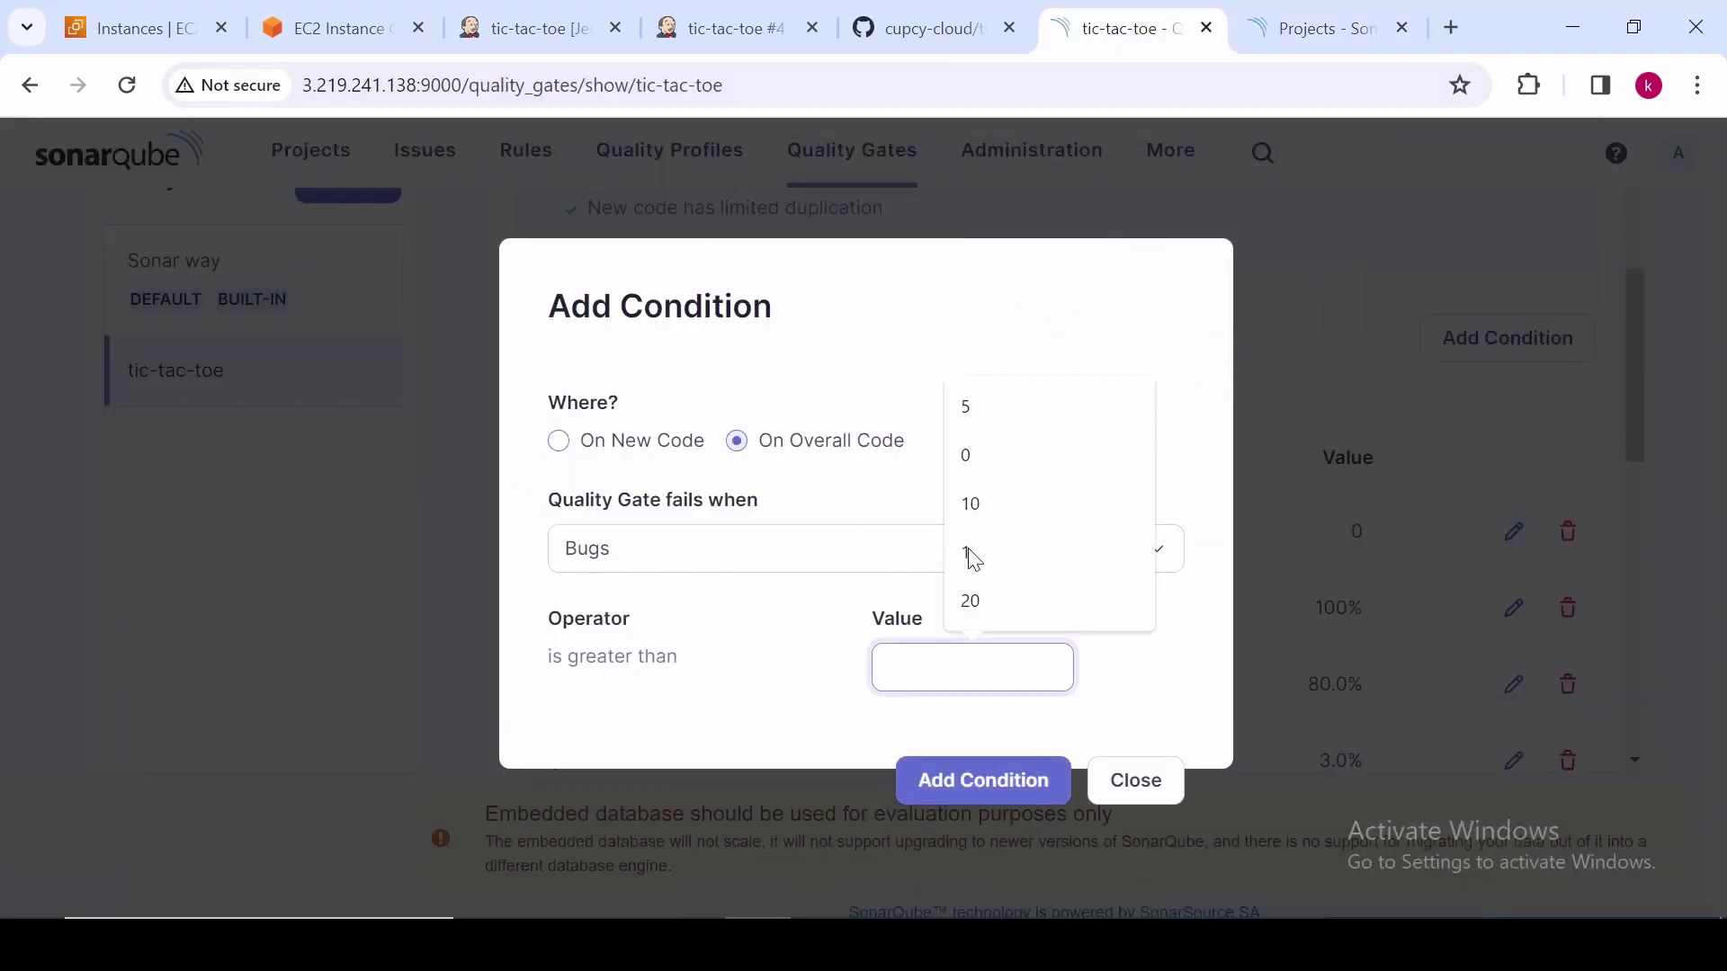
left_click(981, 409)
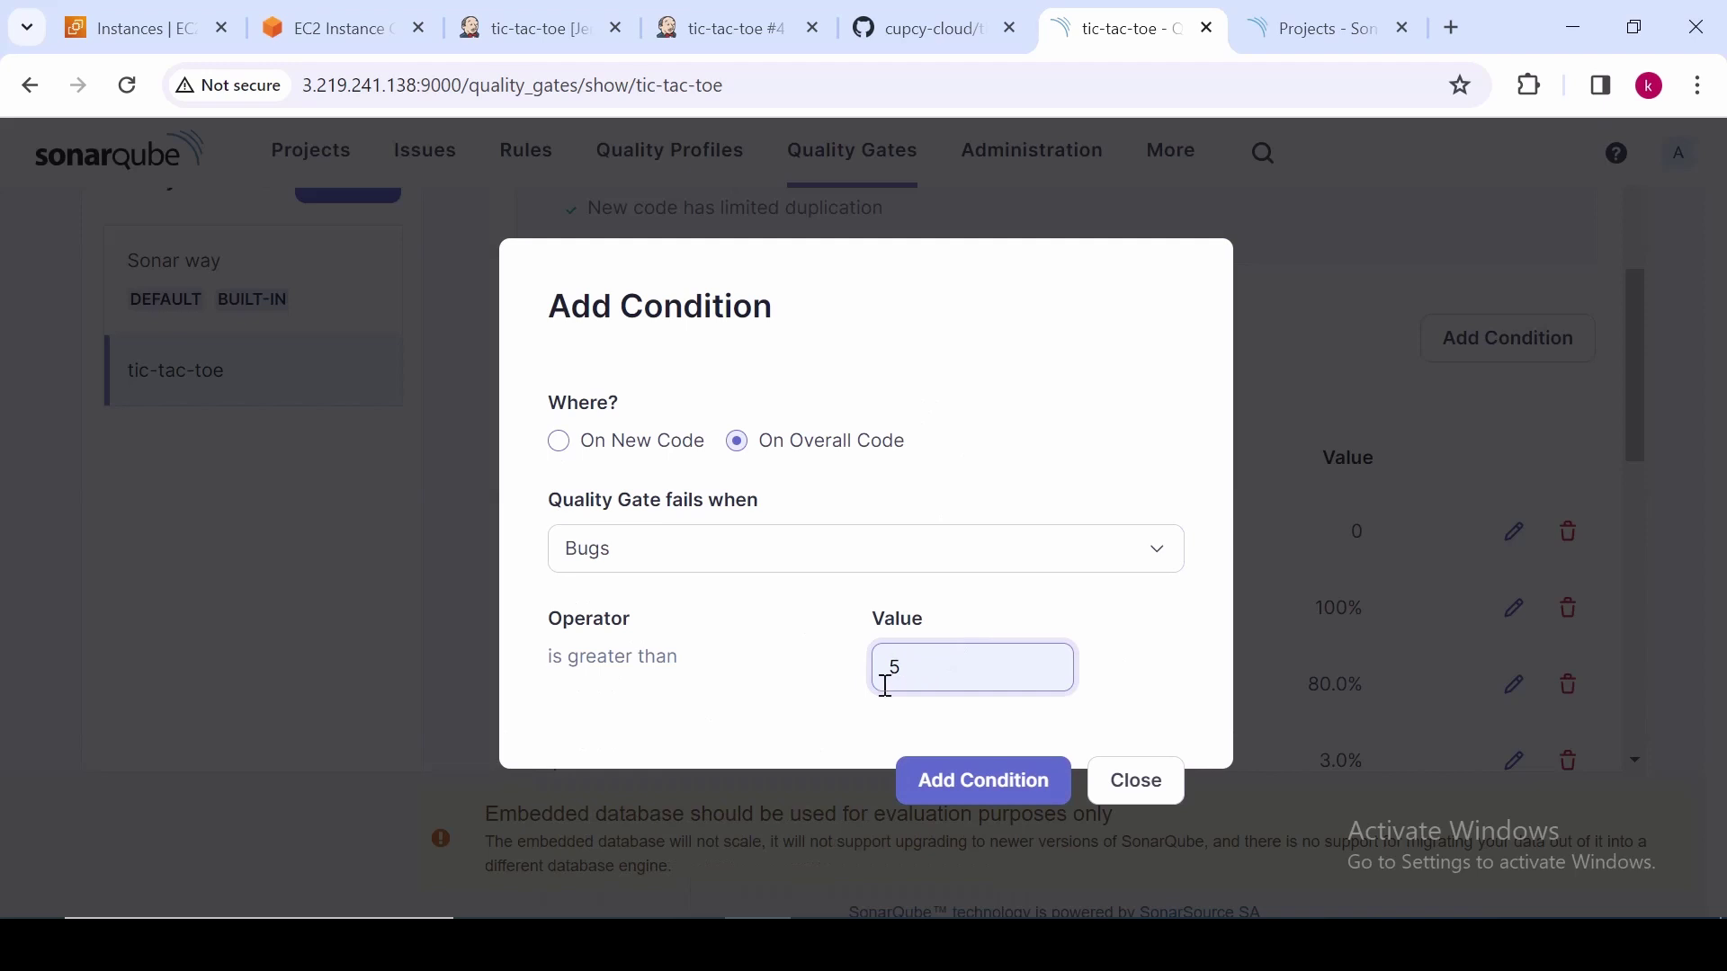
left_click(1009, 803)
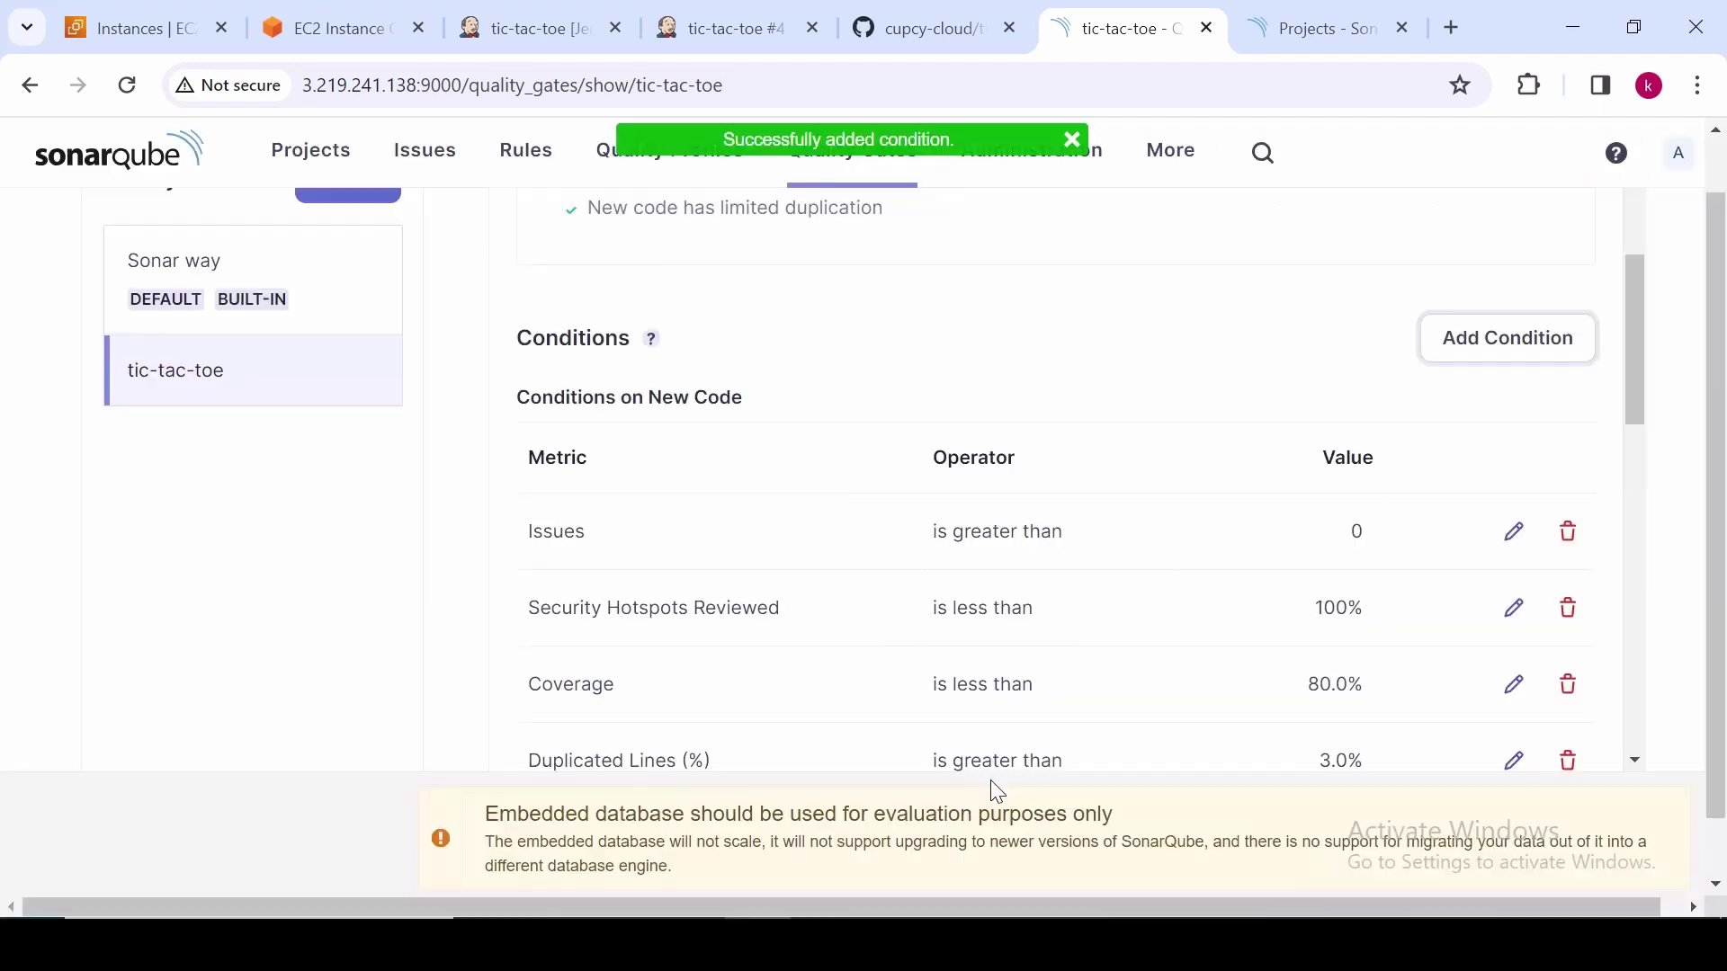
Add a condition on new code that fails the quality gate when Code Smells is greater than 20
left_click(1502, 340)
left_click(1010, 576)
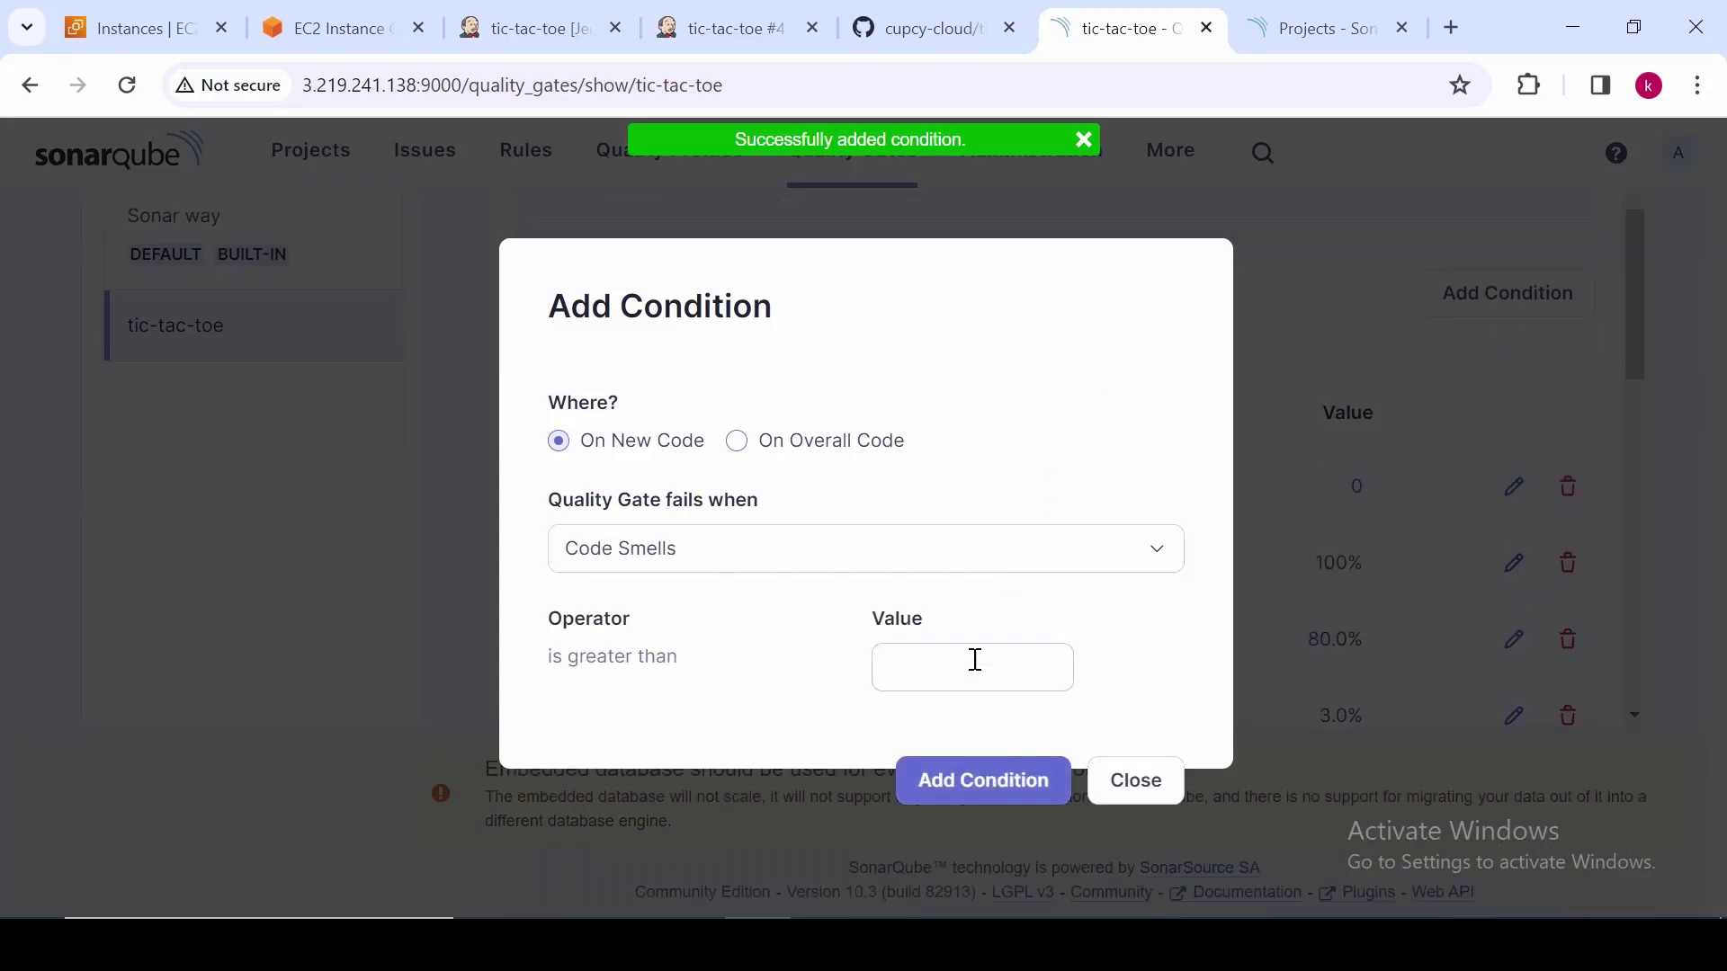
left_click(987, 666)
left_click(991, 590)
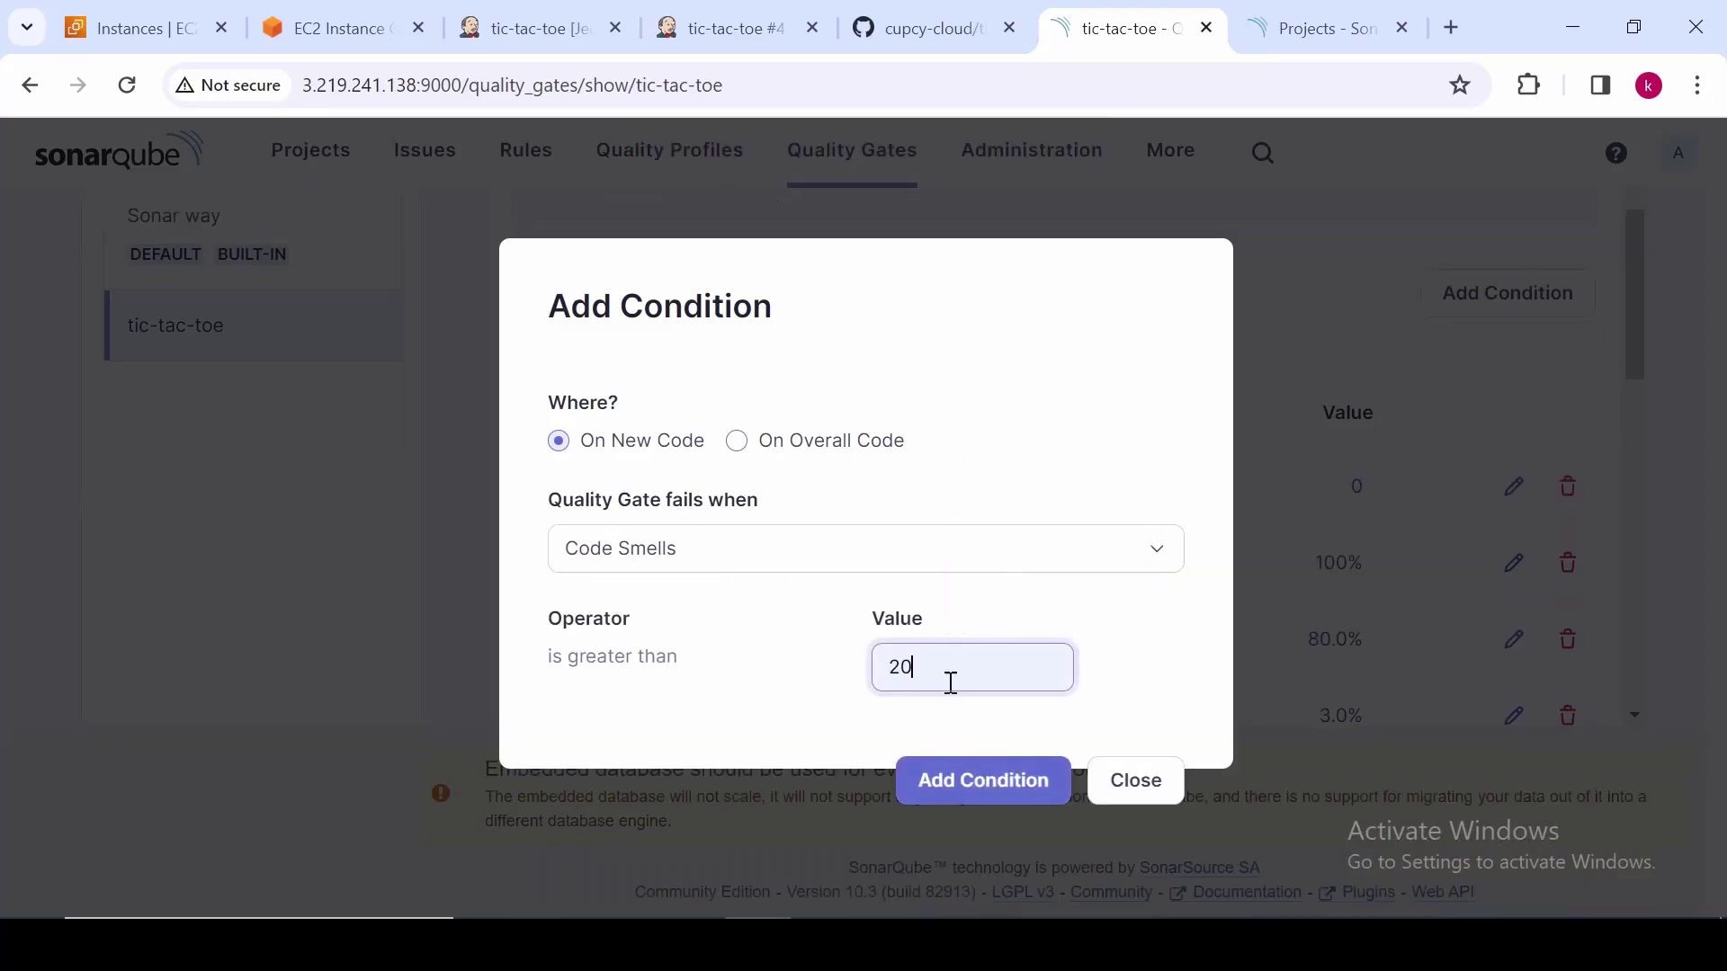
left_click(969, 783)
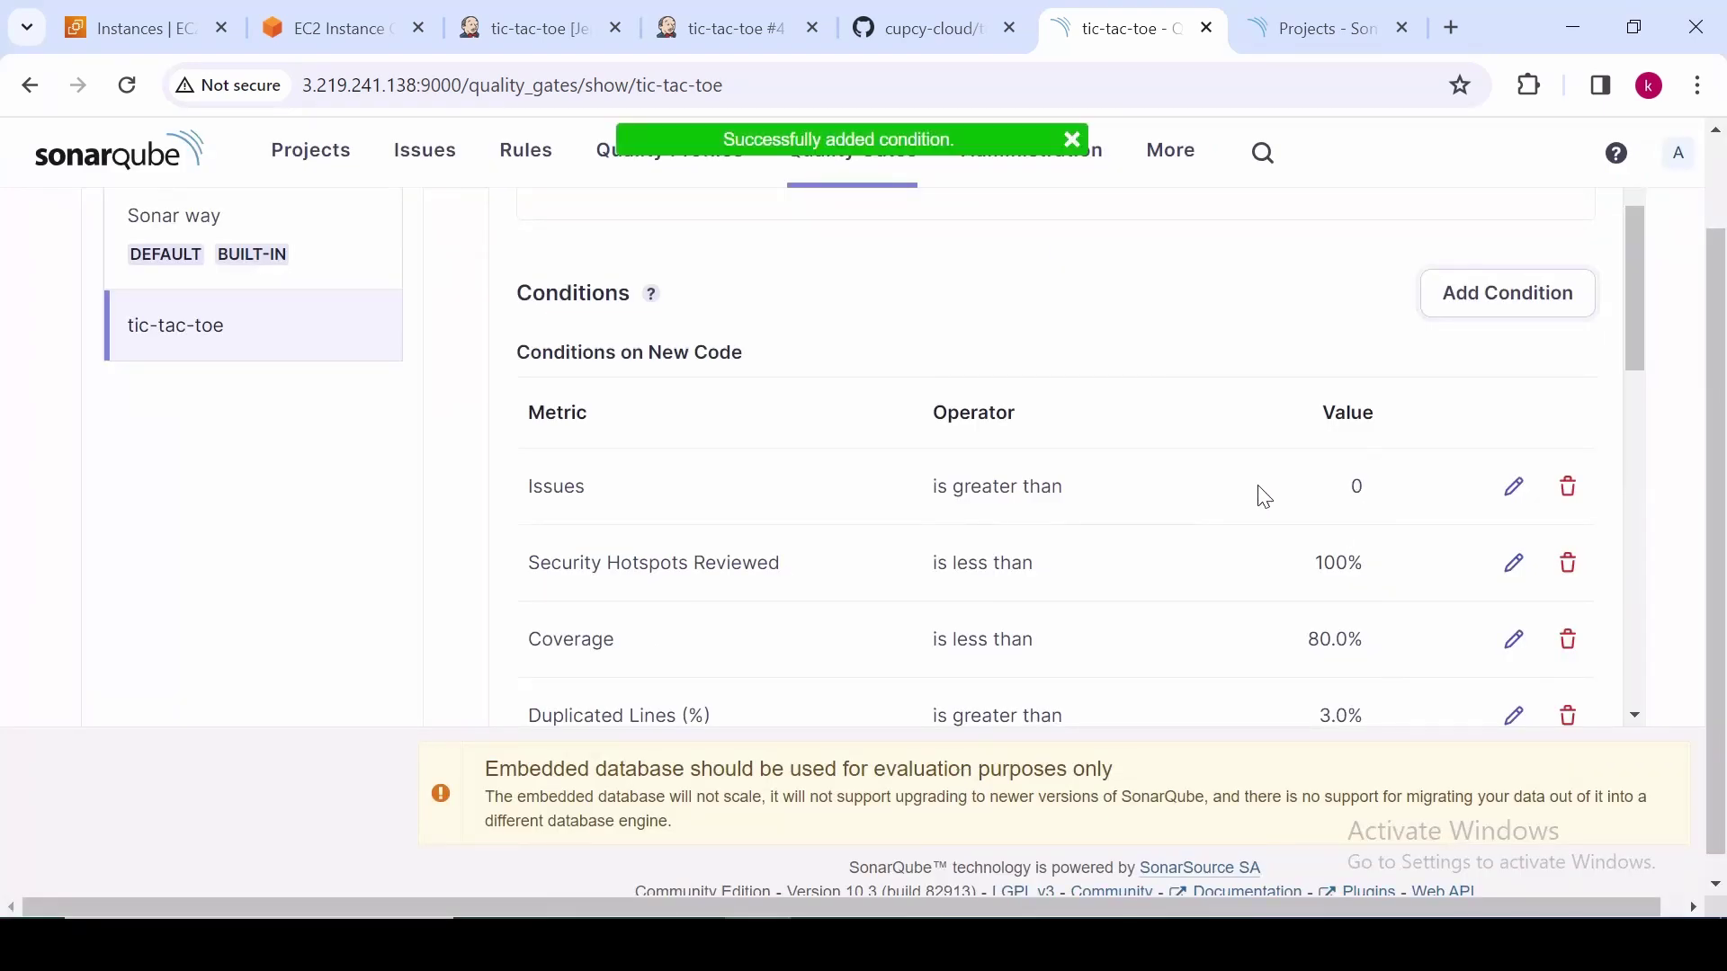
Check the tic-tac-toe quality gate's conditions and set it as the default gate
scroll(1264, 498, "down", 3)
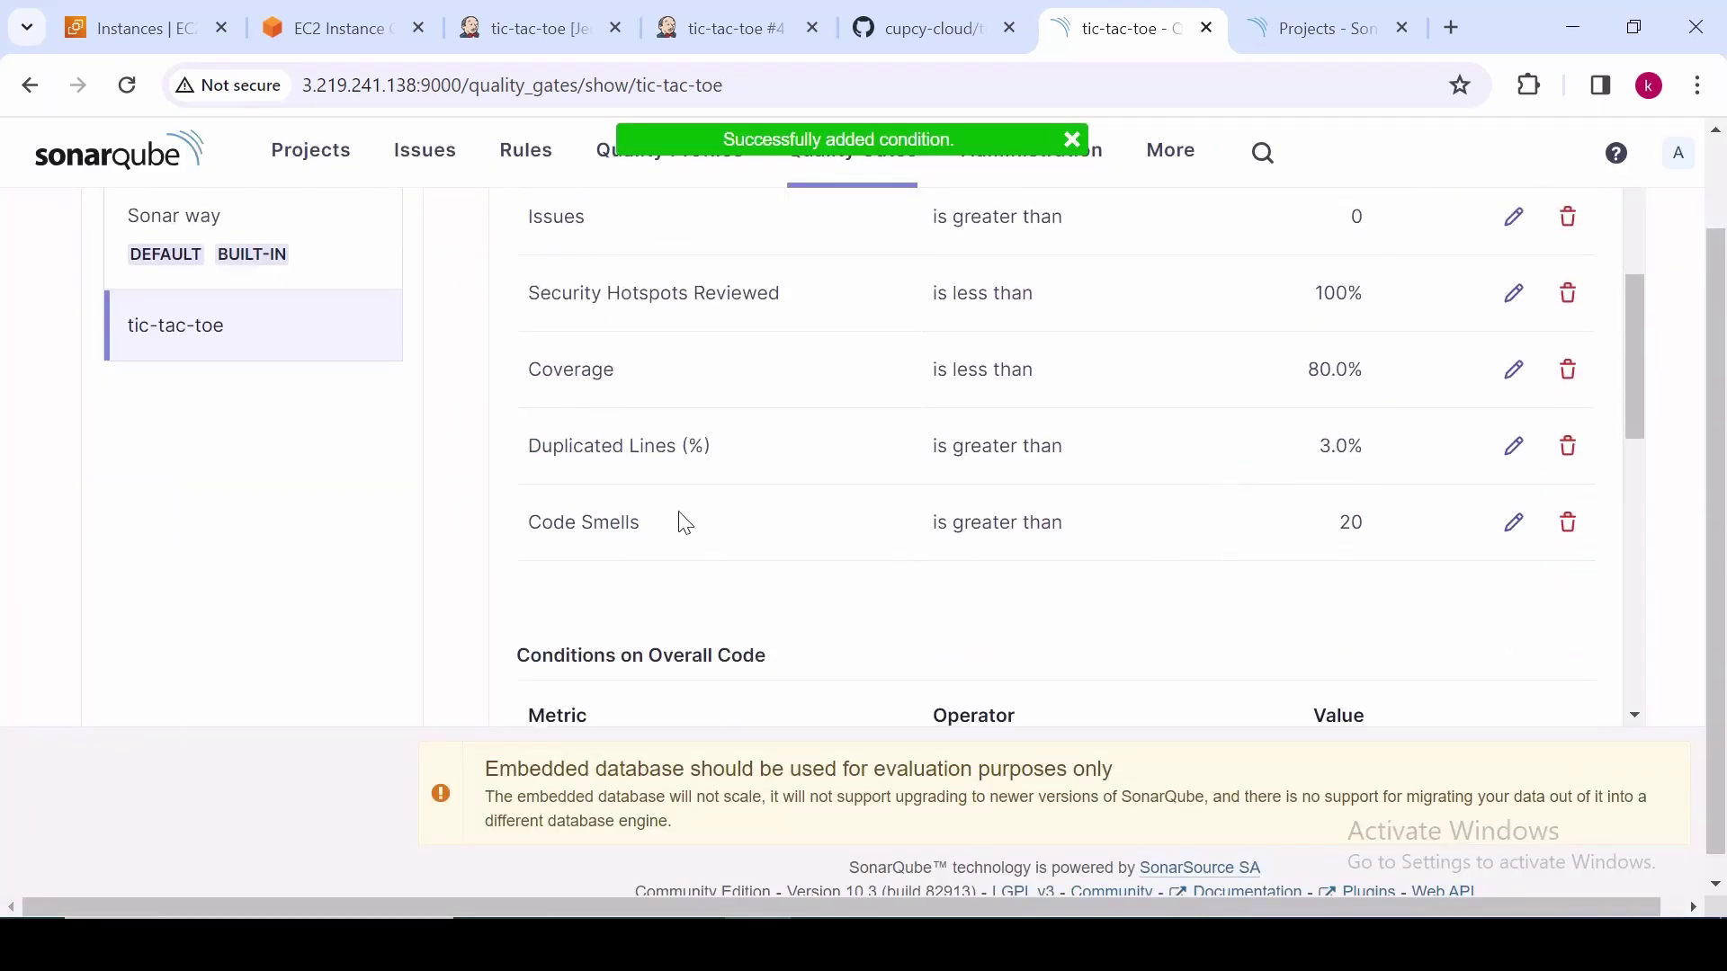
scroll(610, 413, "up", 1)
scroll(740, 560, "down", 2)
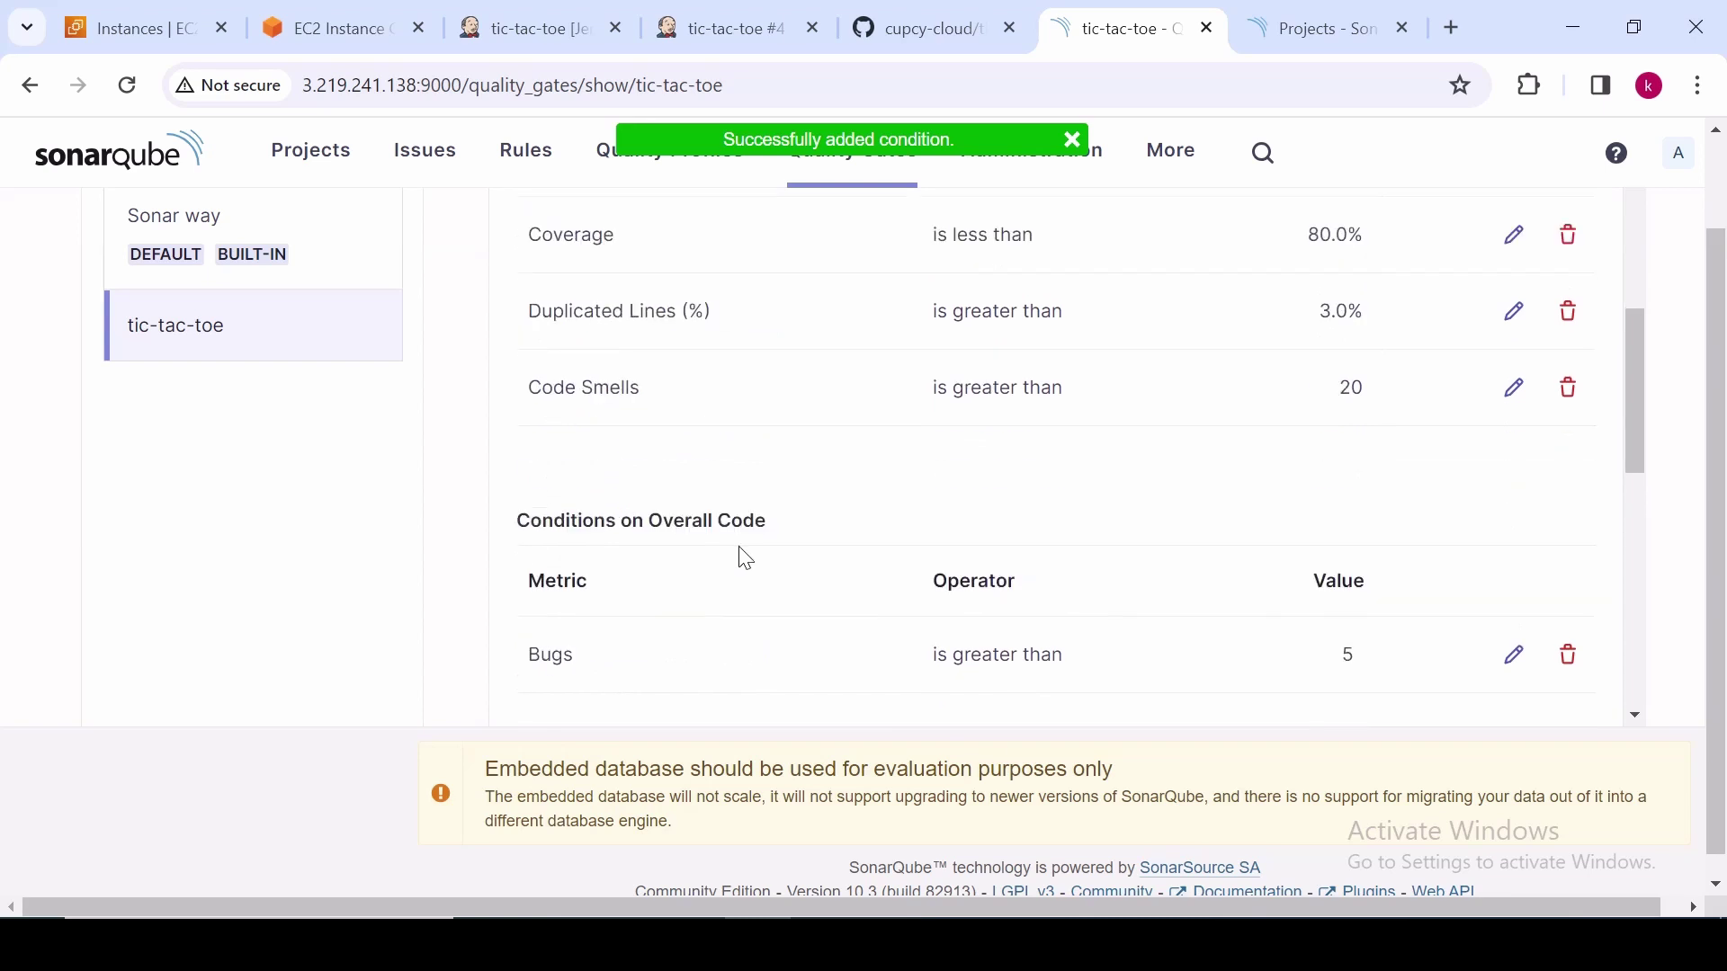
scroll(628, 427, "down", 2)
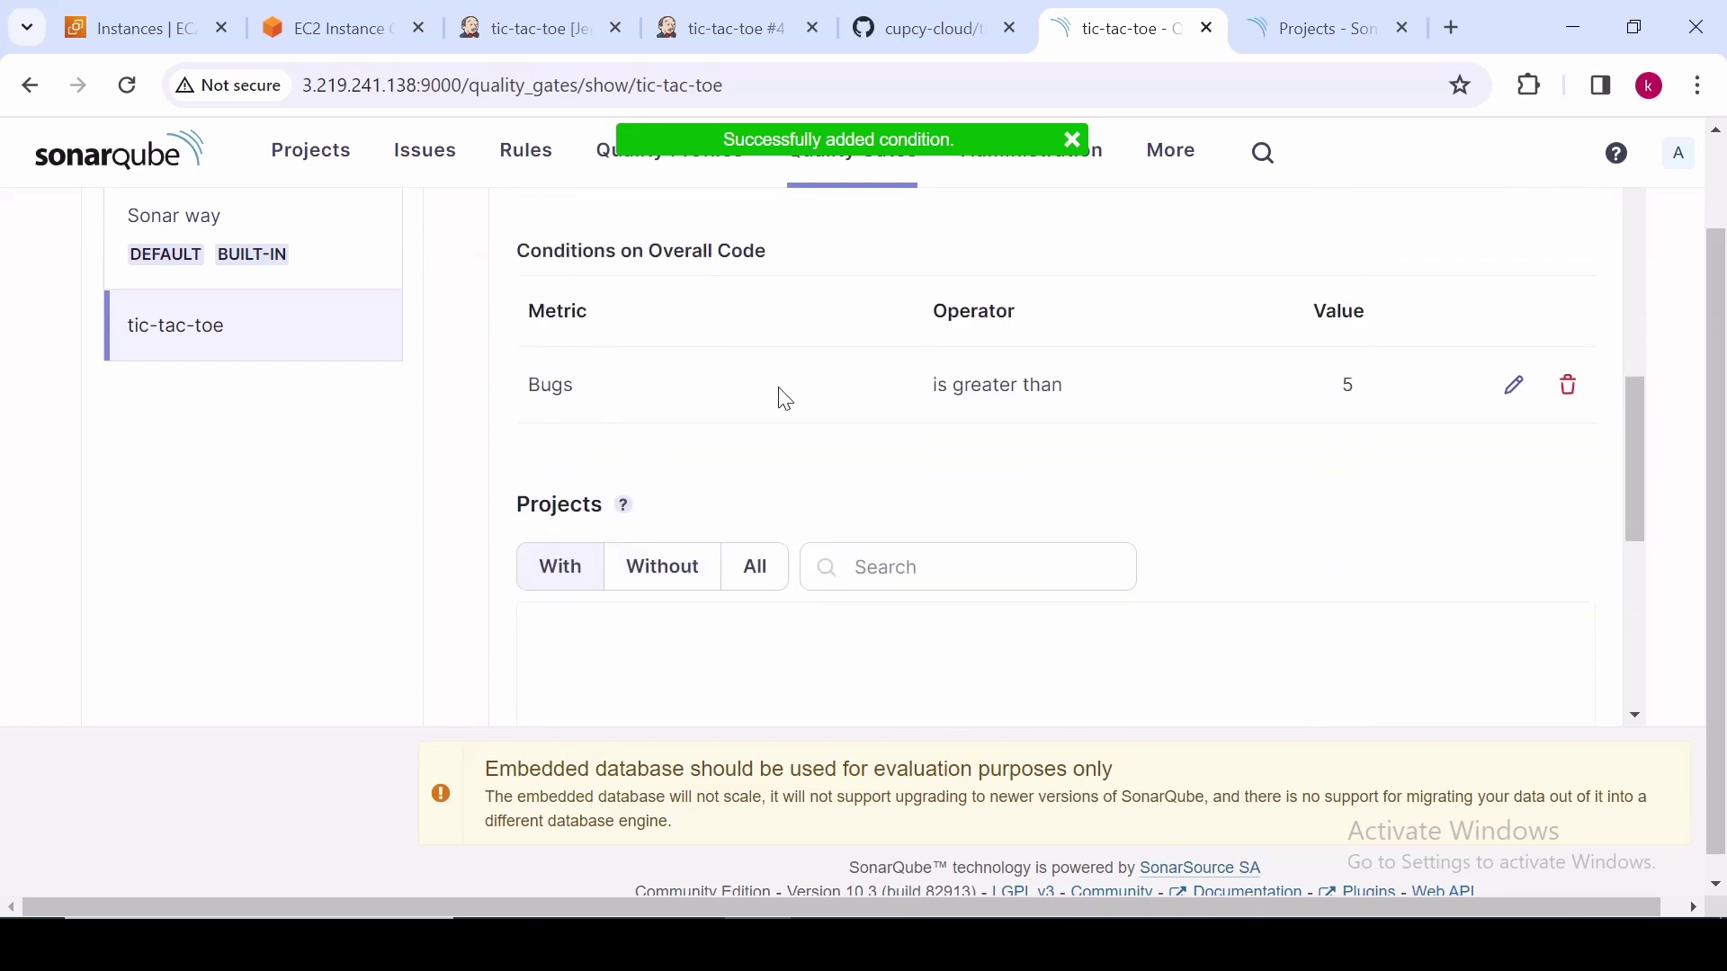
scroll(779, 393, "up", 3)
scroll(1087, 438, "up", 10)
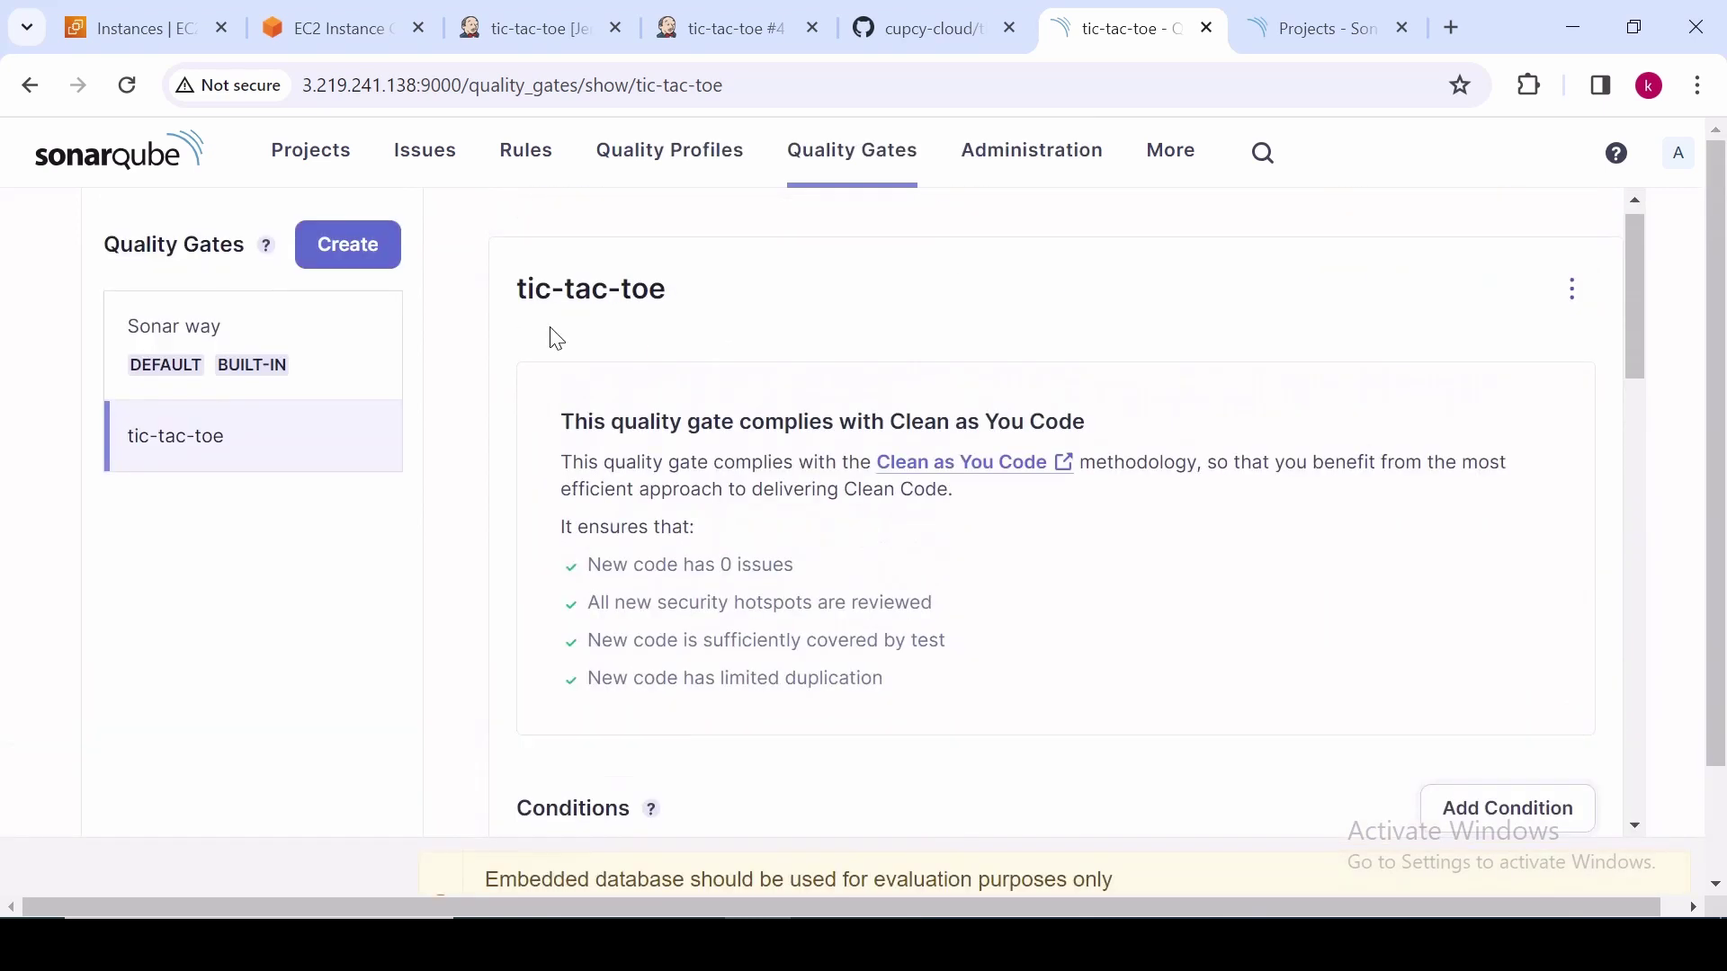
left_click_drag(679, 304, 519, 309)
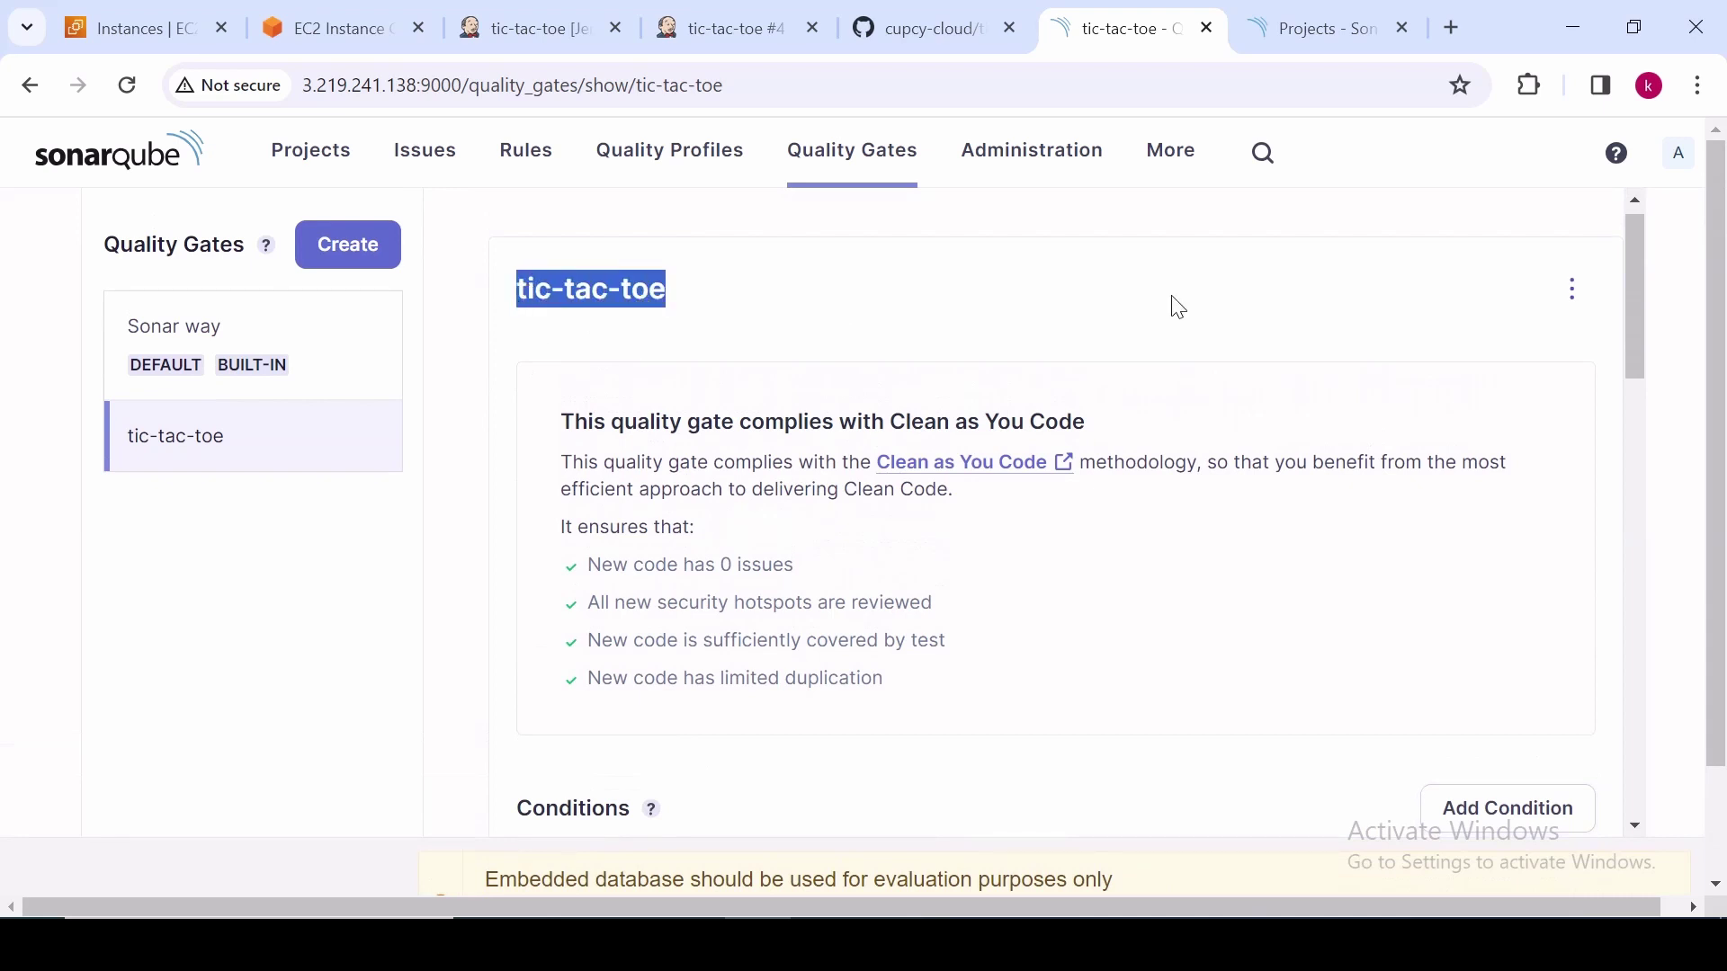
left_click(1331, 299)
left_click(1574, 292)
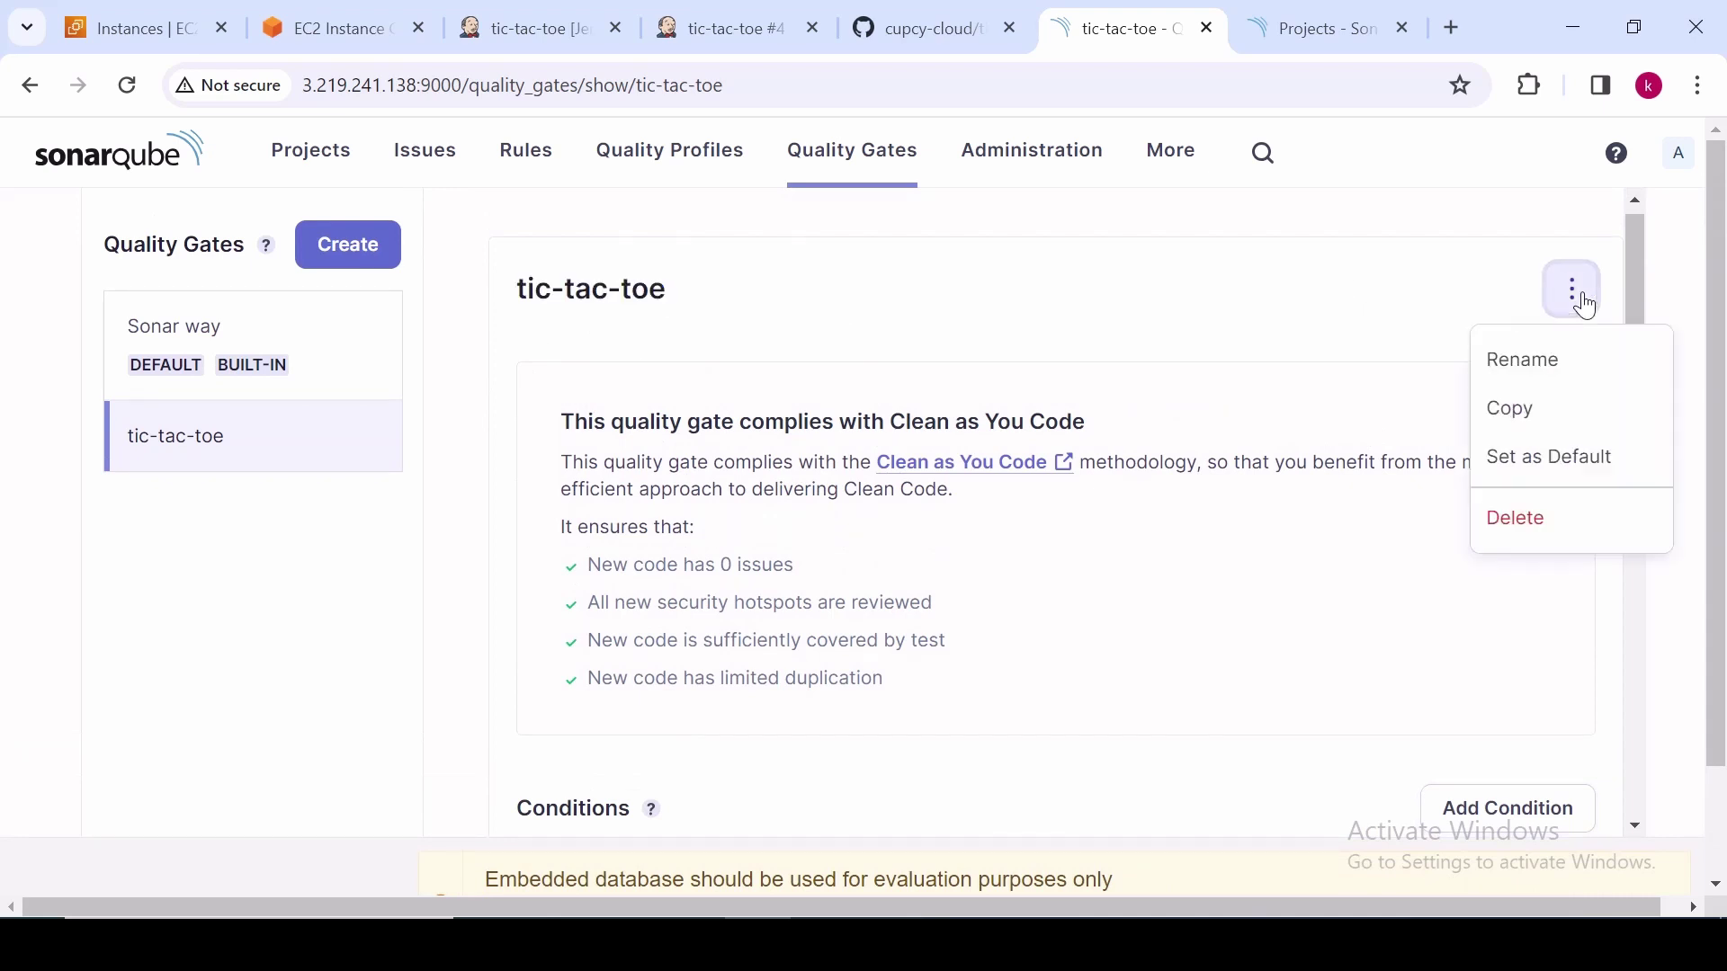
left_click(1553, 468)
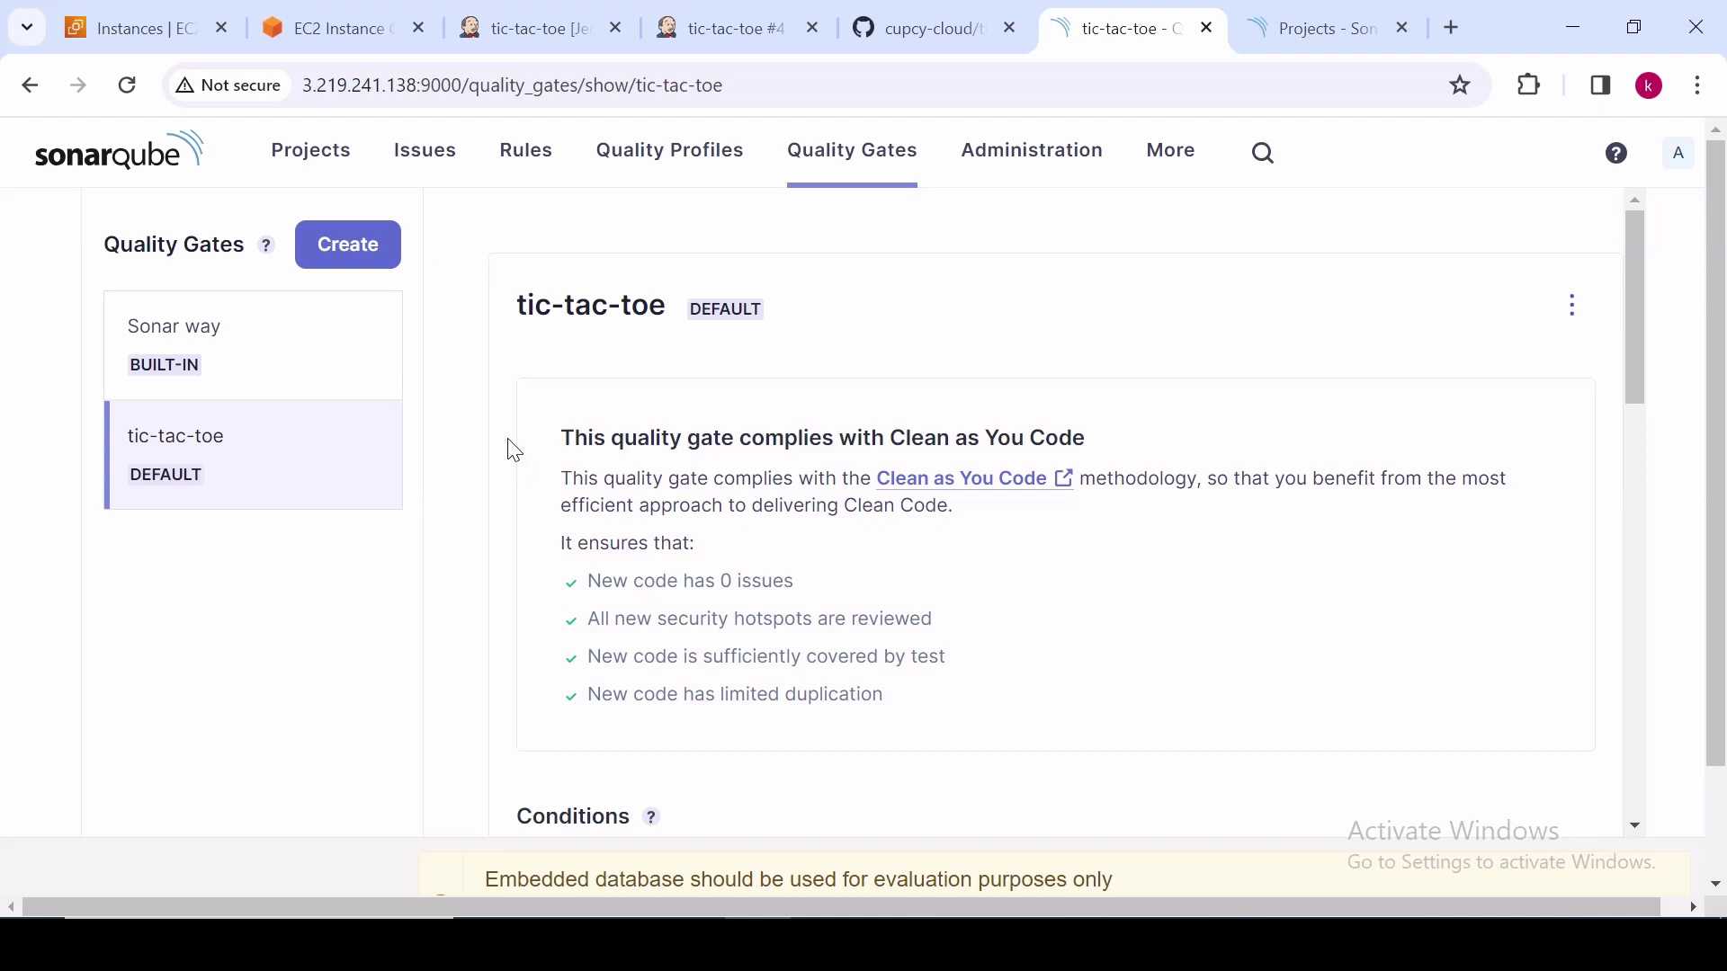
left_click(1026, 173)
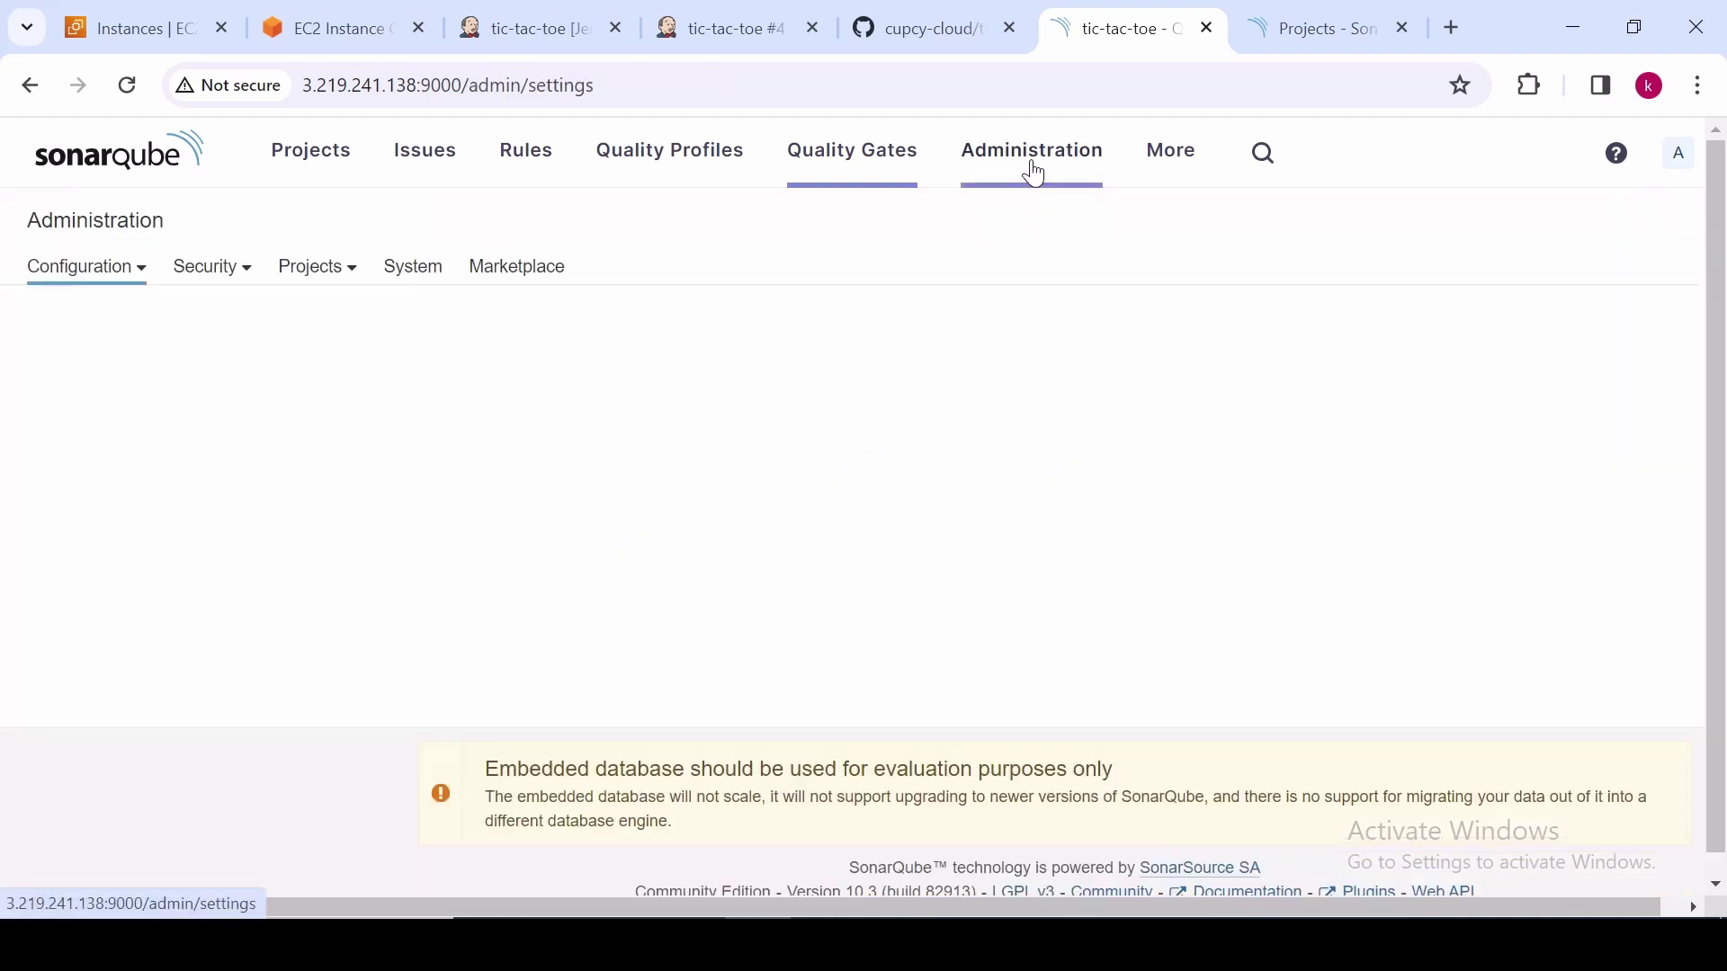
left_click(126, 261)
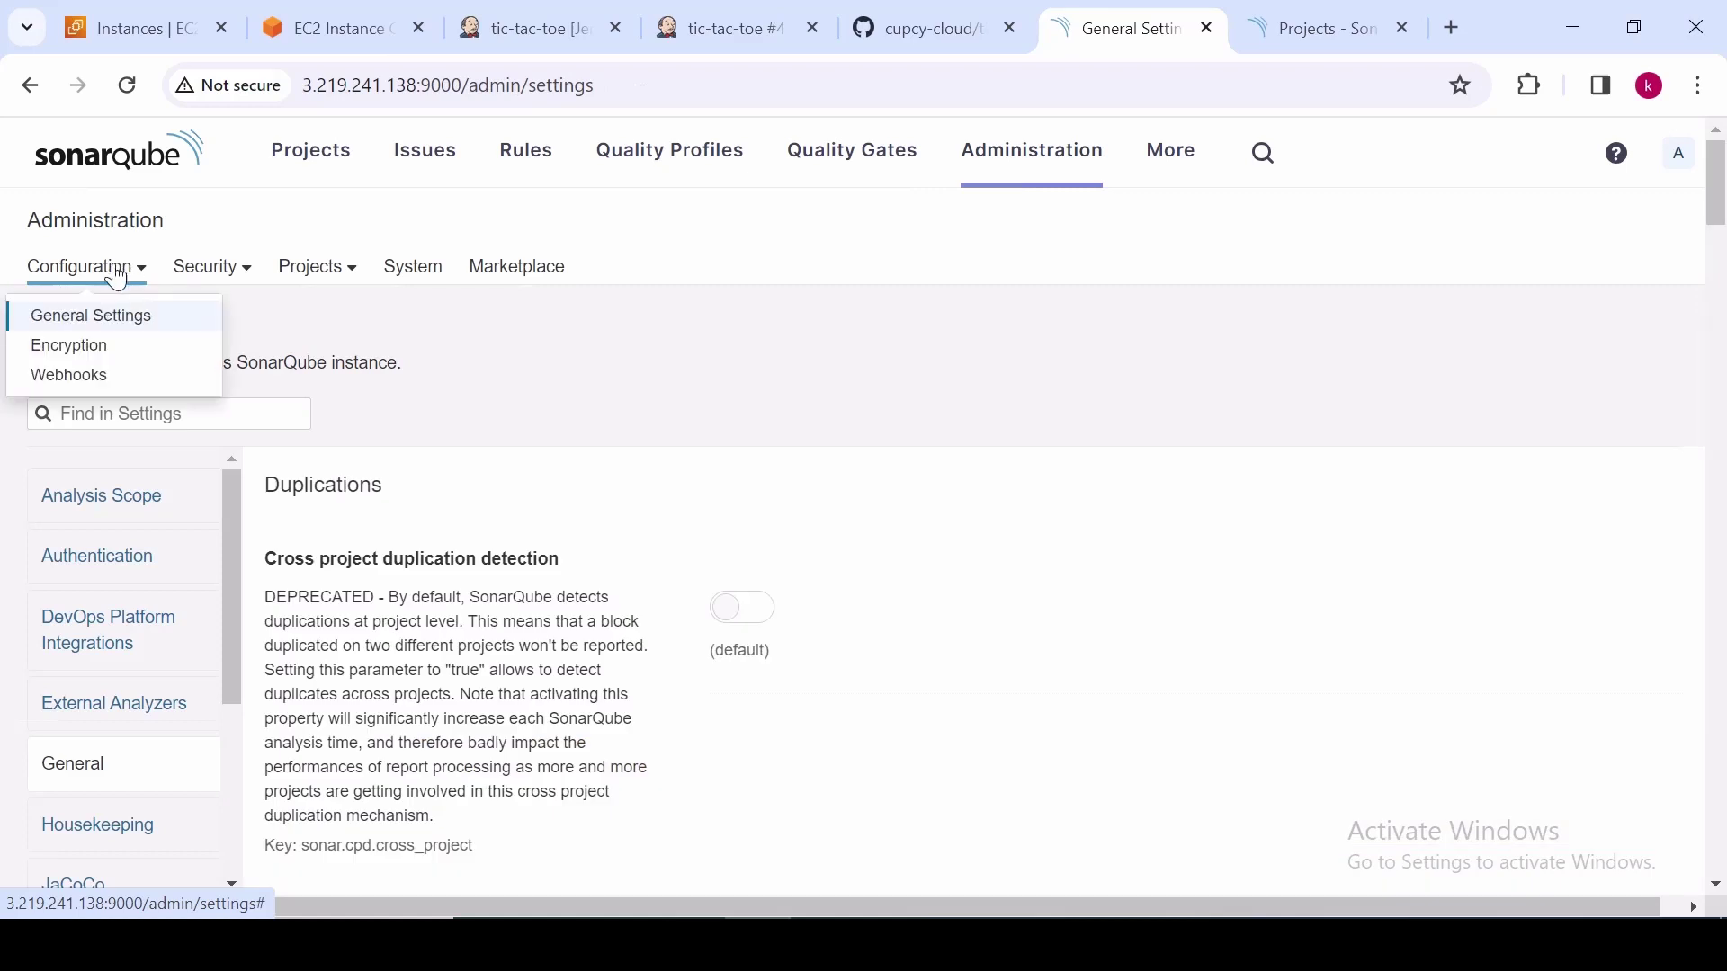
left_click(69, 378)
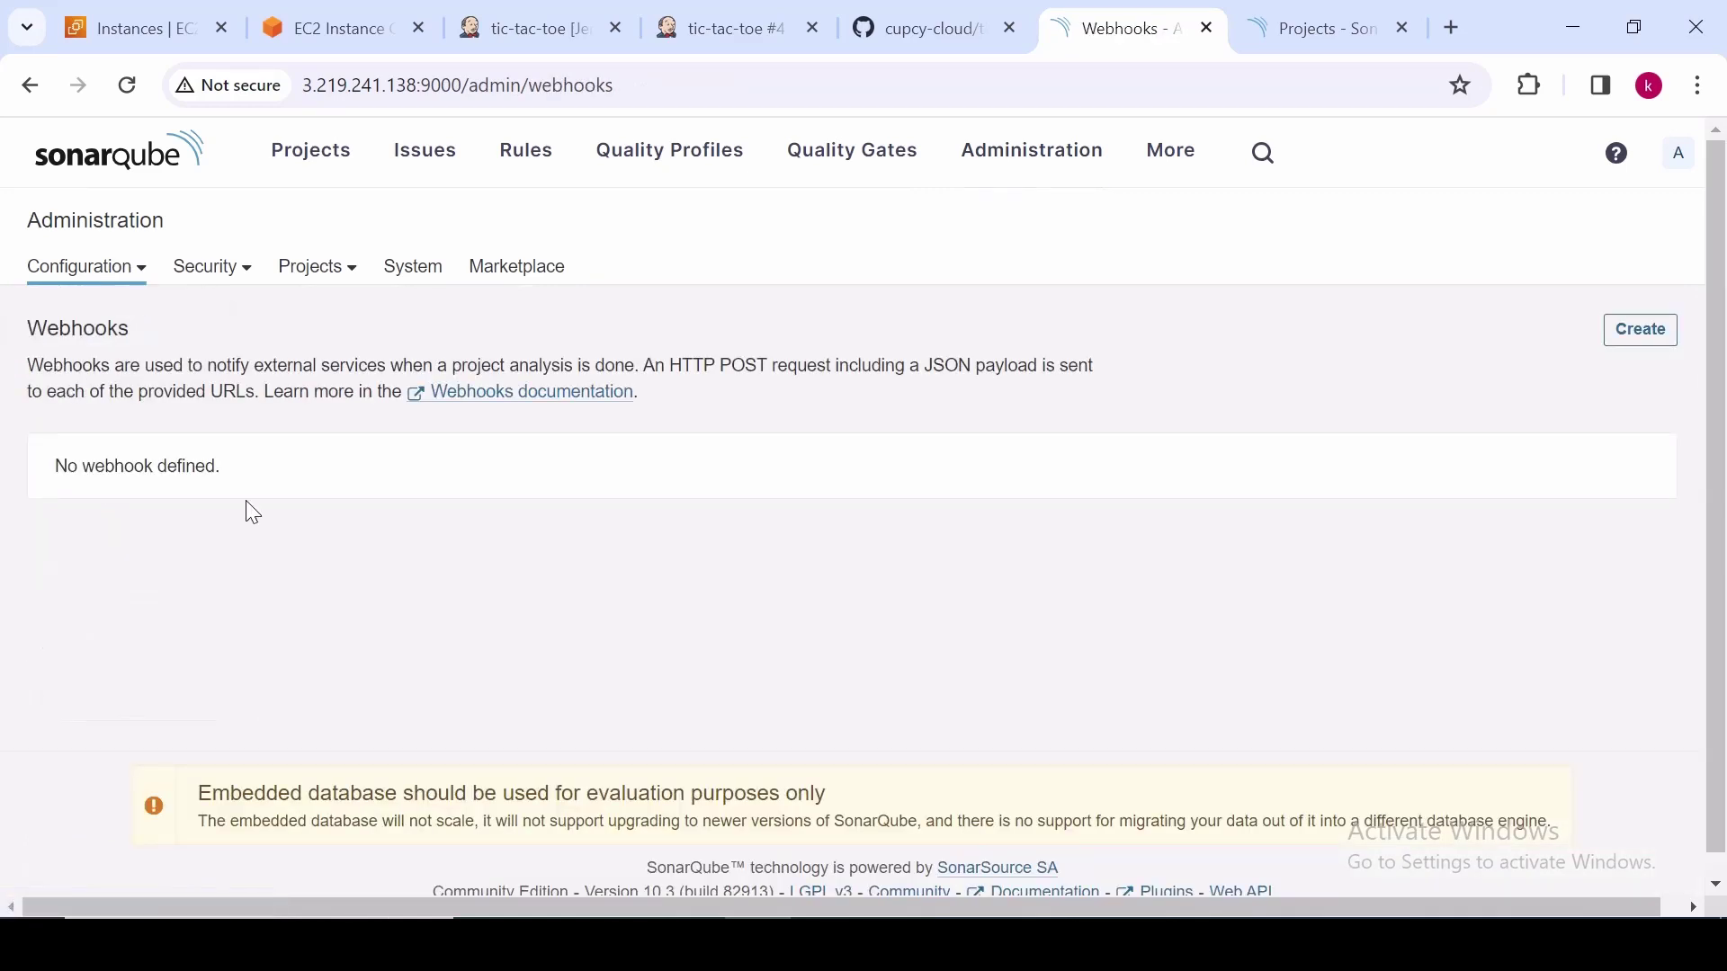
left_click(1638, 335)
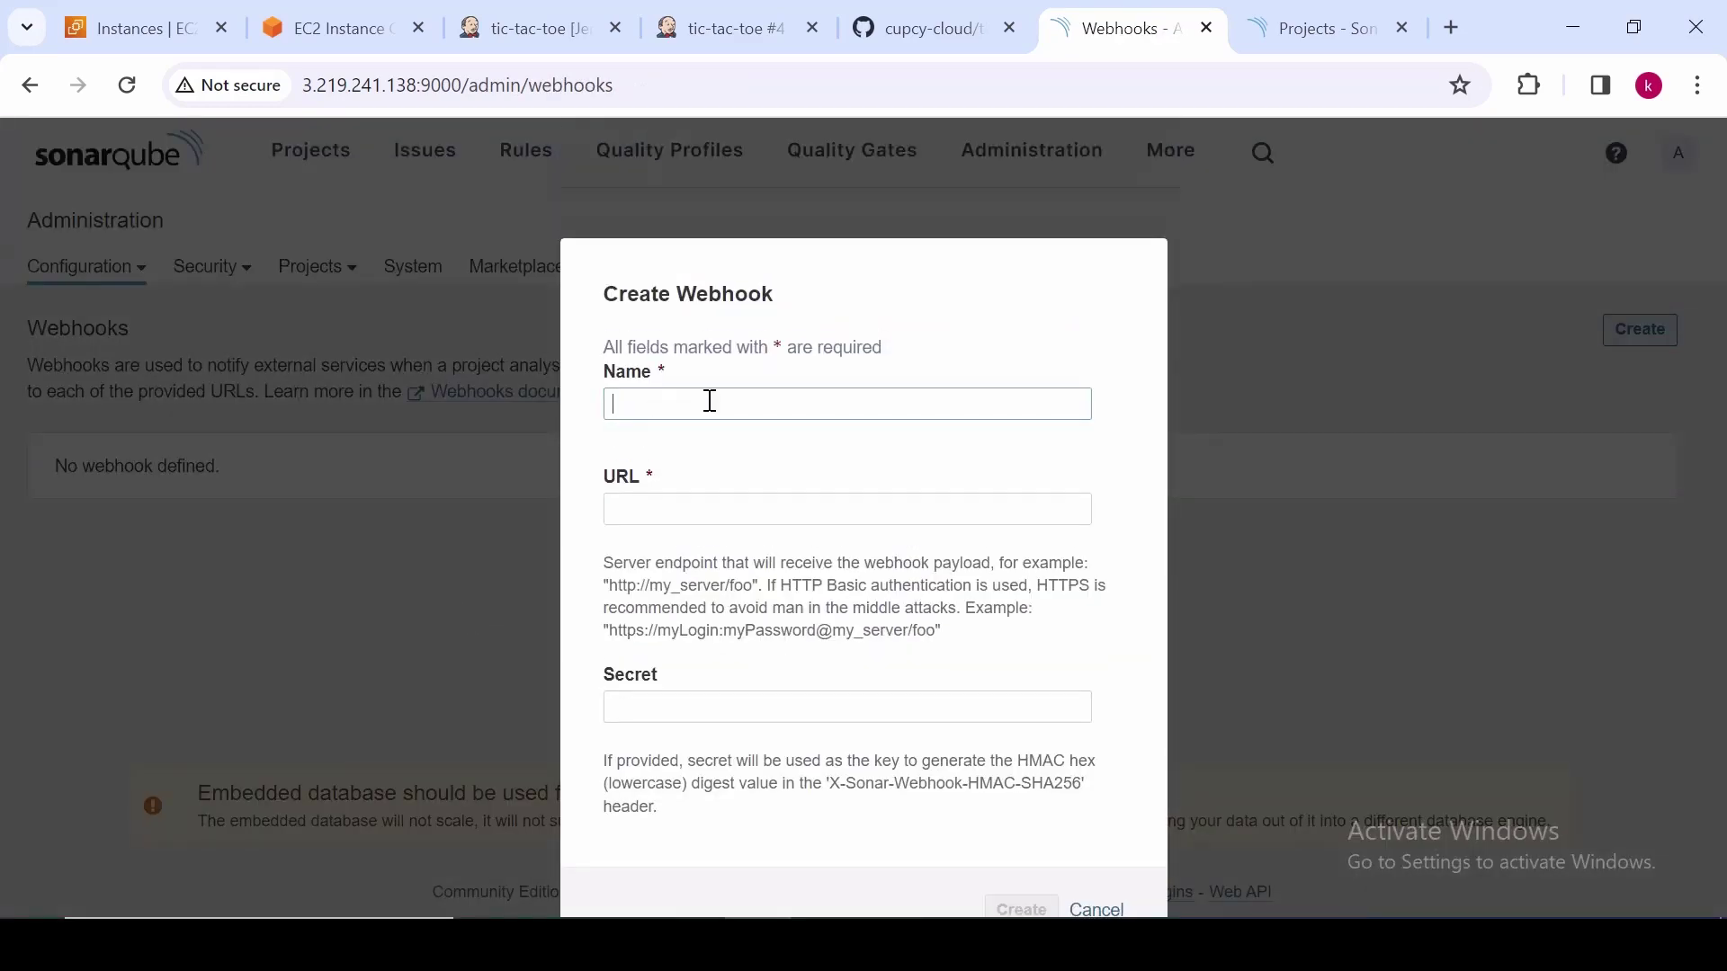
left_click(786, 398)
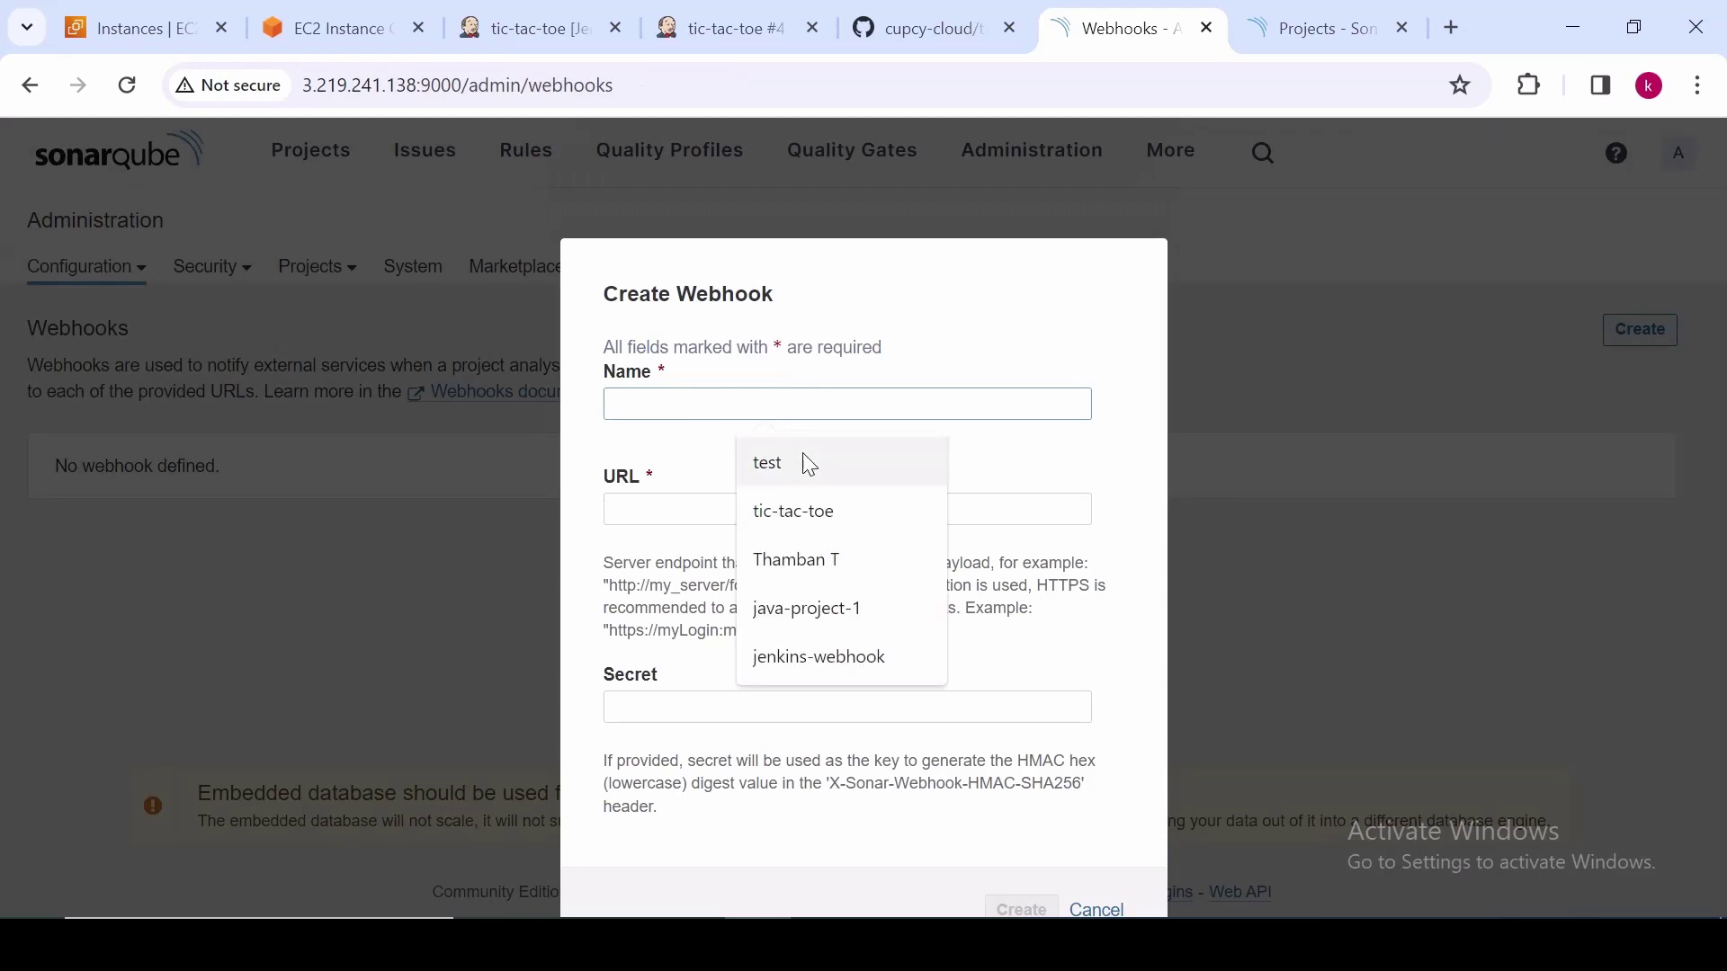
left_click(834, 511)
left_click(706, 514)
key("Down")
key("Return")
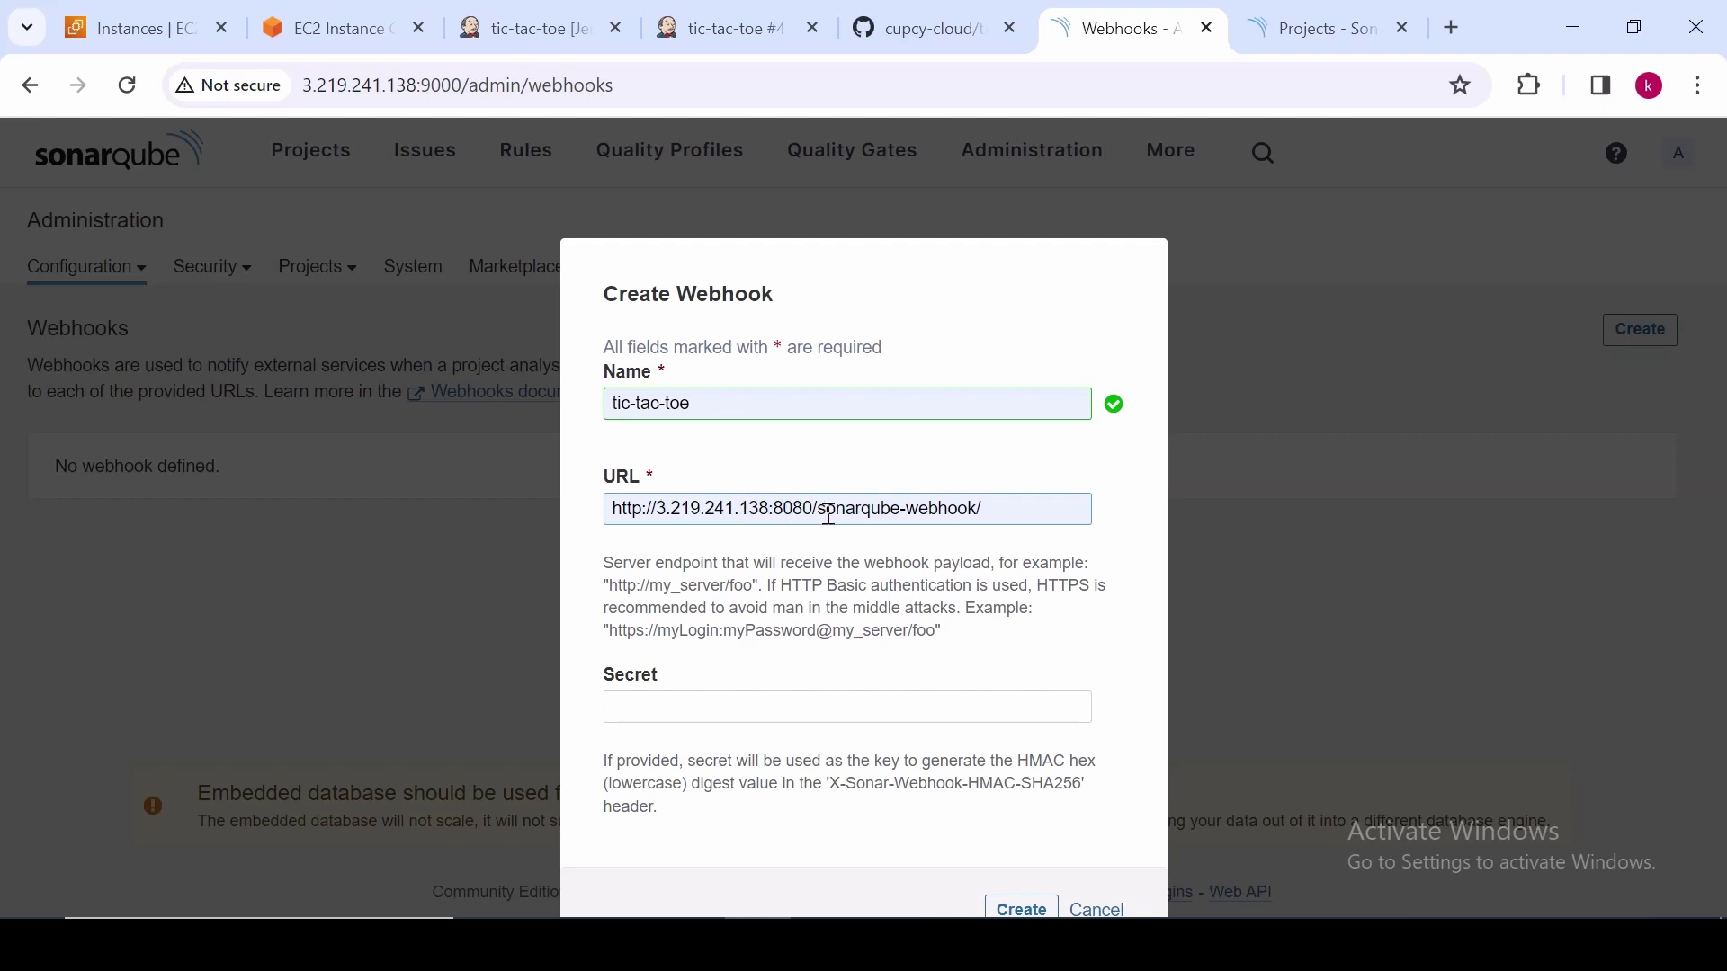
left_click_drag(991, 509, 970, 514)
left_click(978, 509)
left_click(1012, 910)
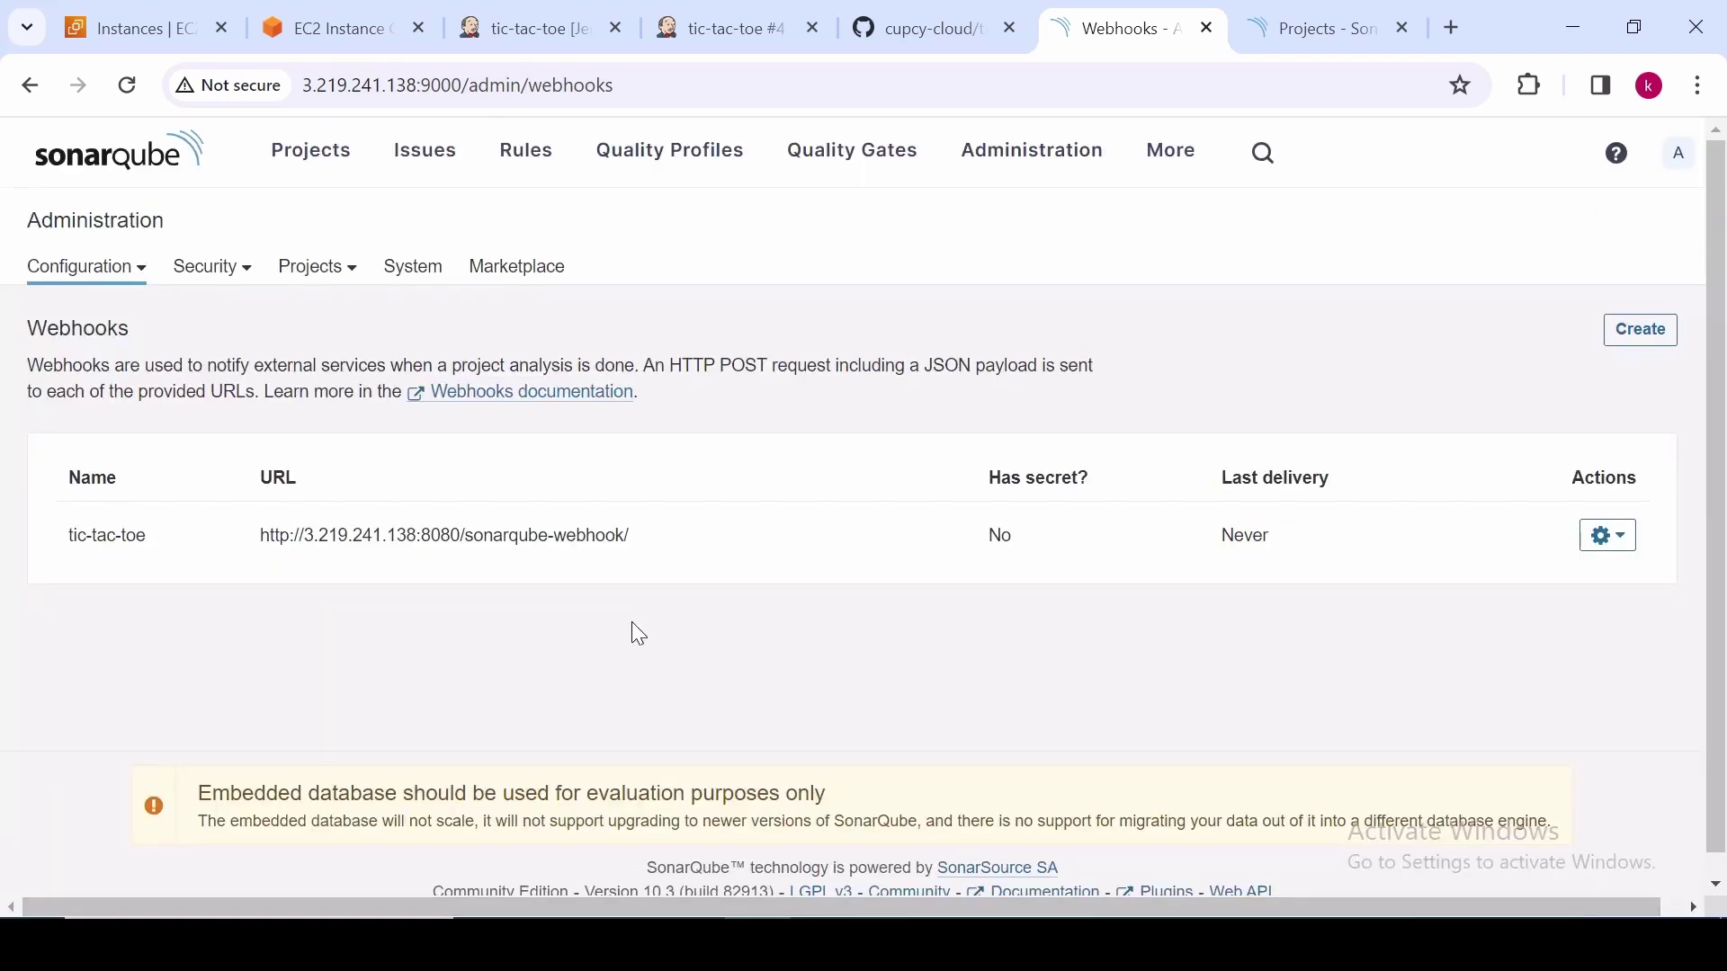
Switch to VS Code, uncomment the Sonar Quality Gate stage in the jenkinsfile and review its timeout, status check and error message
key("alt+Tab")
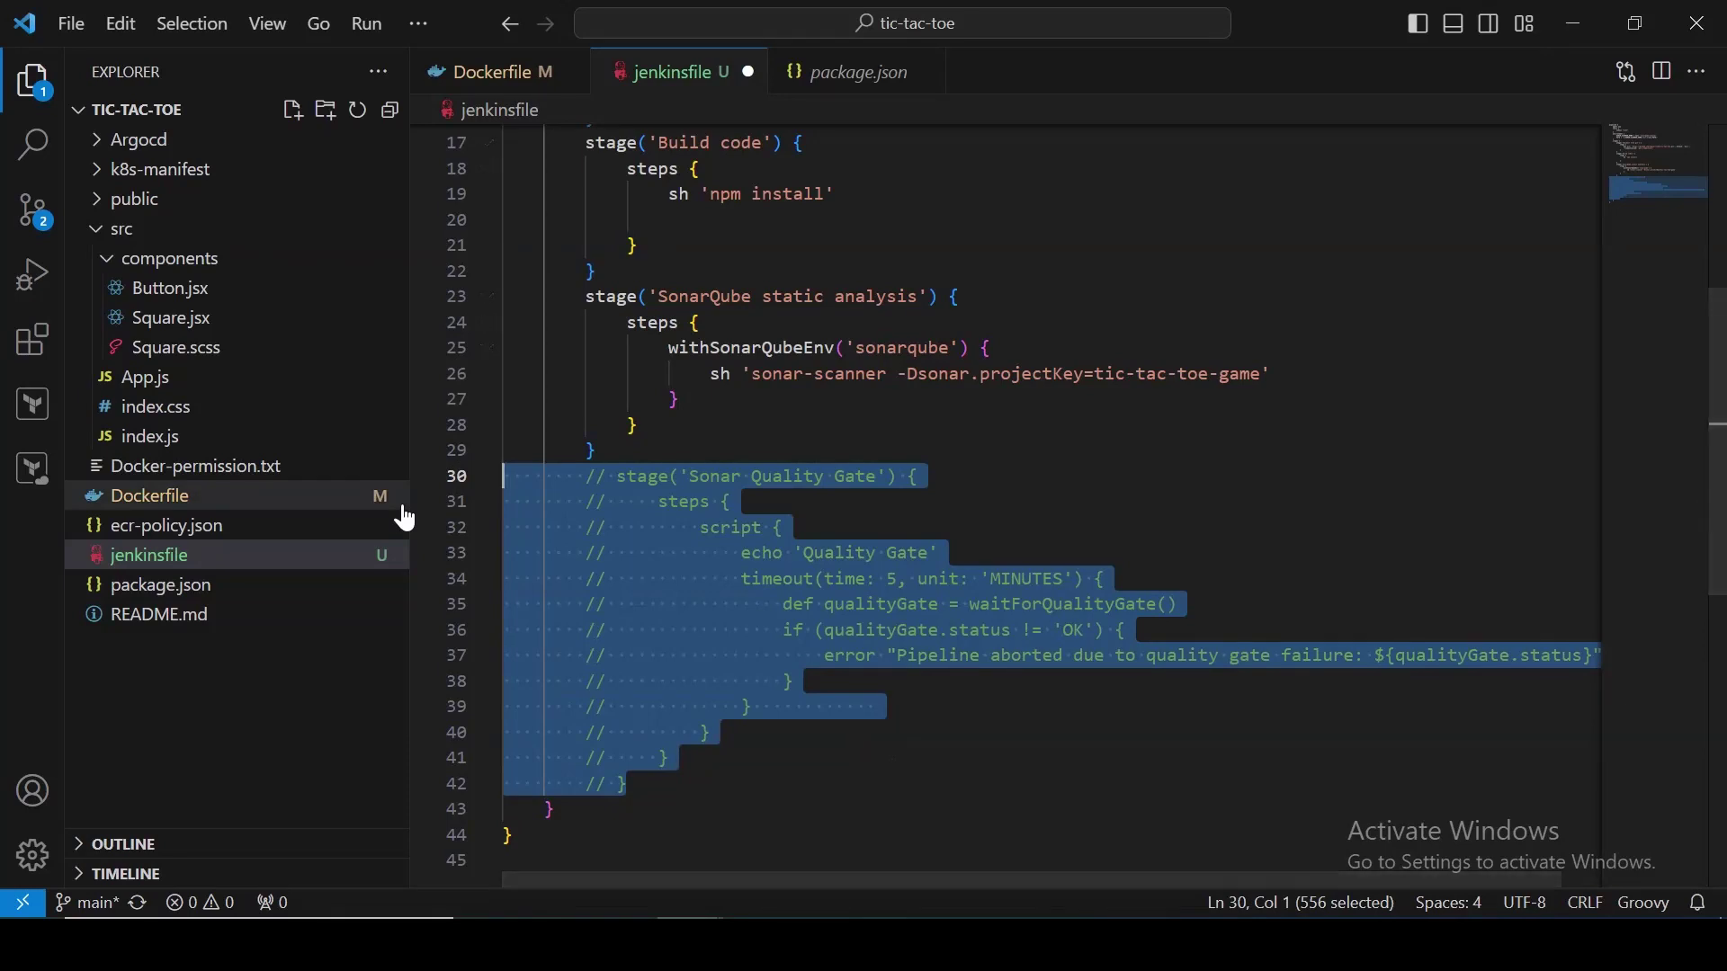
key("ctrl+slash")
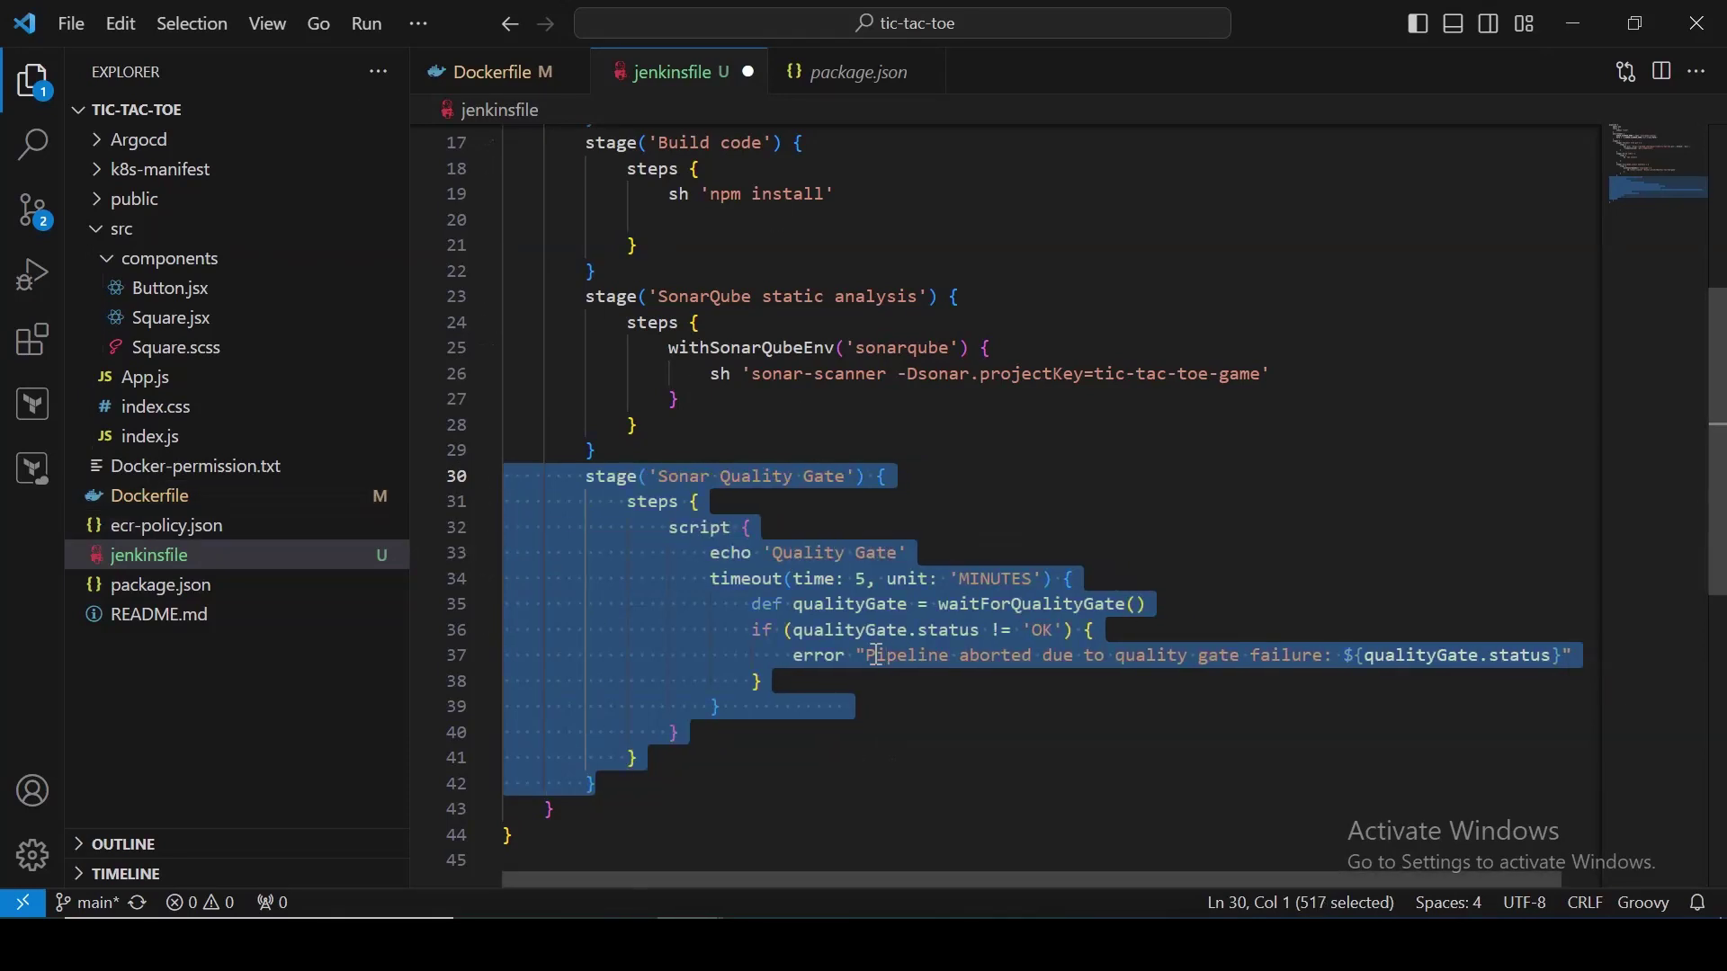
left_click(882, 601)
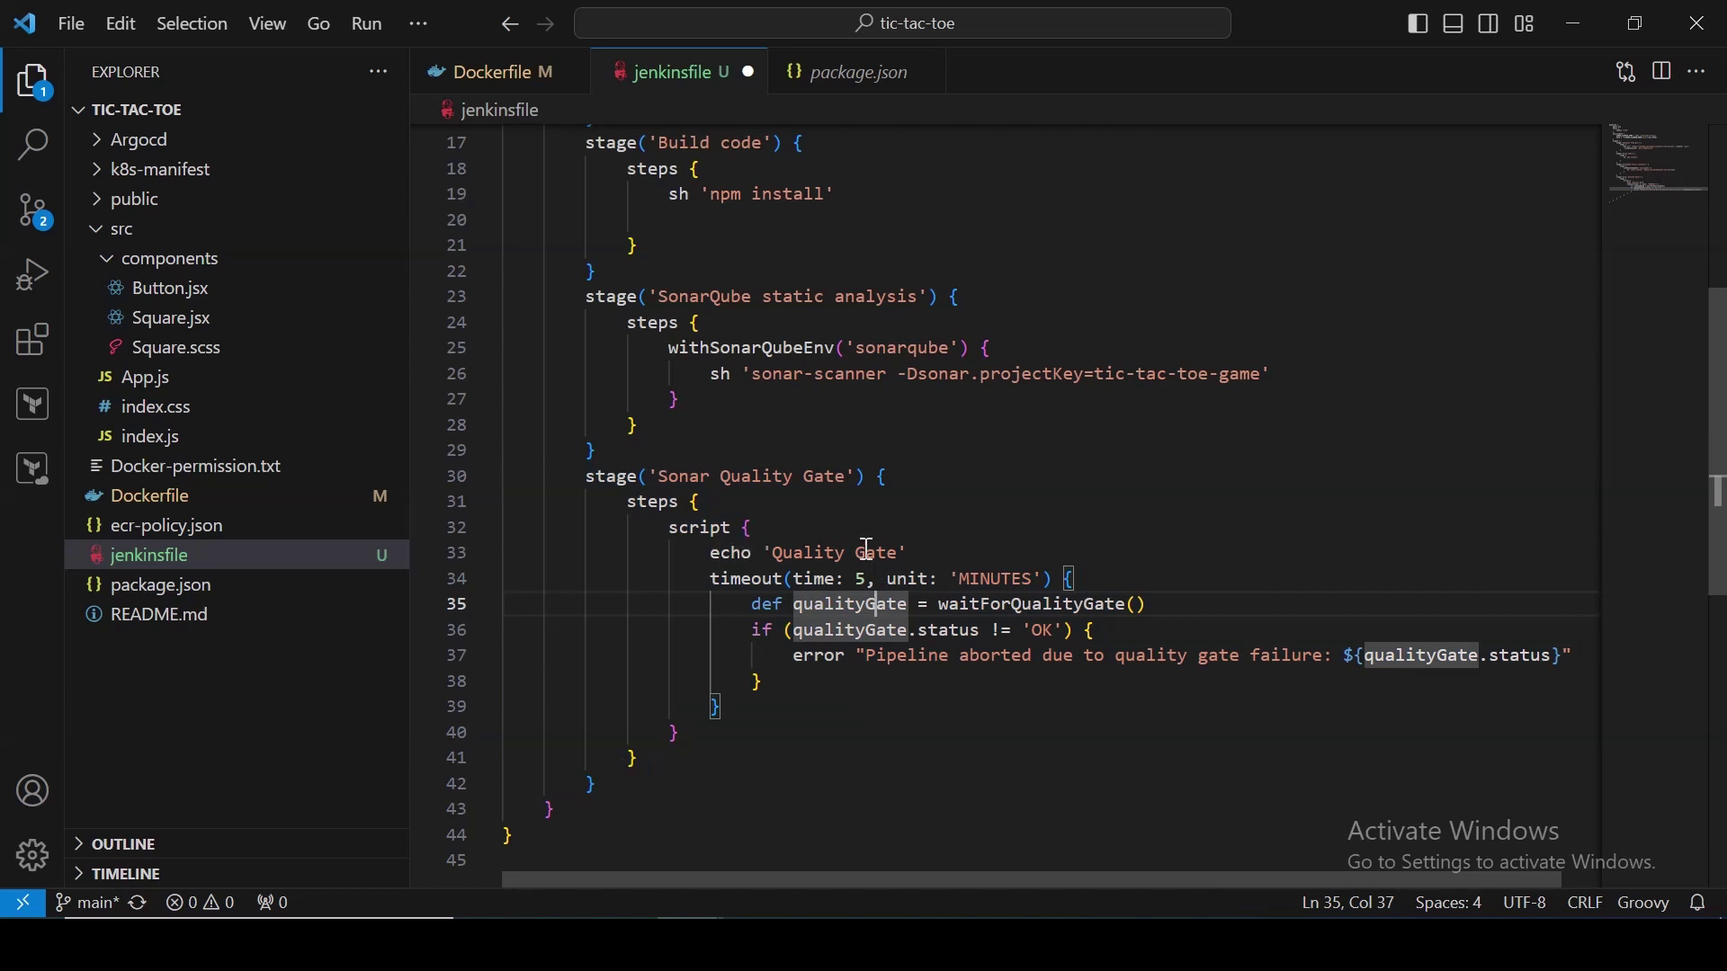
left_click_drag(916, 553, 752, 552)
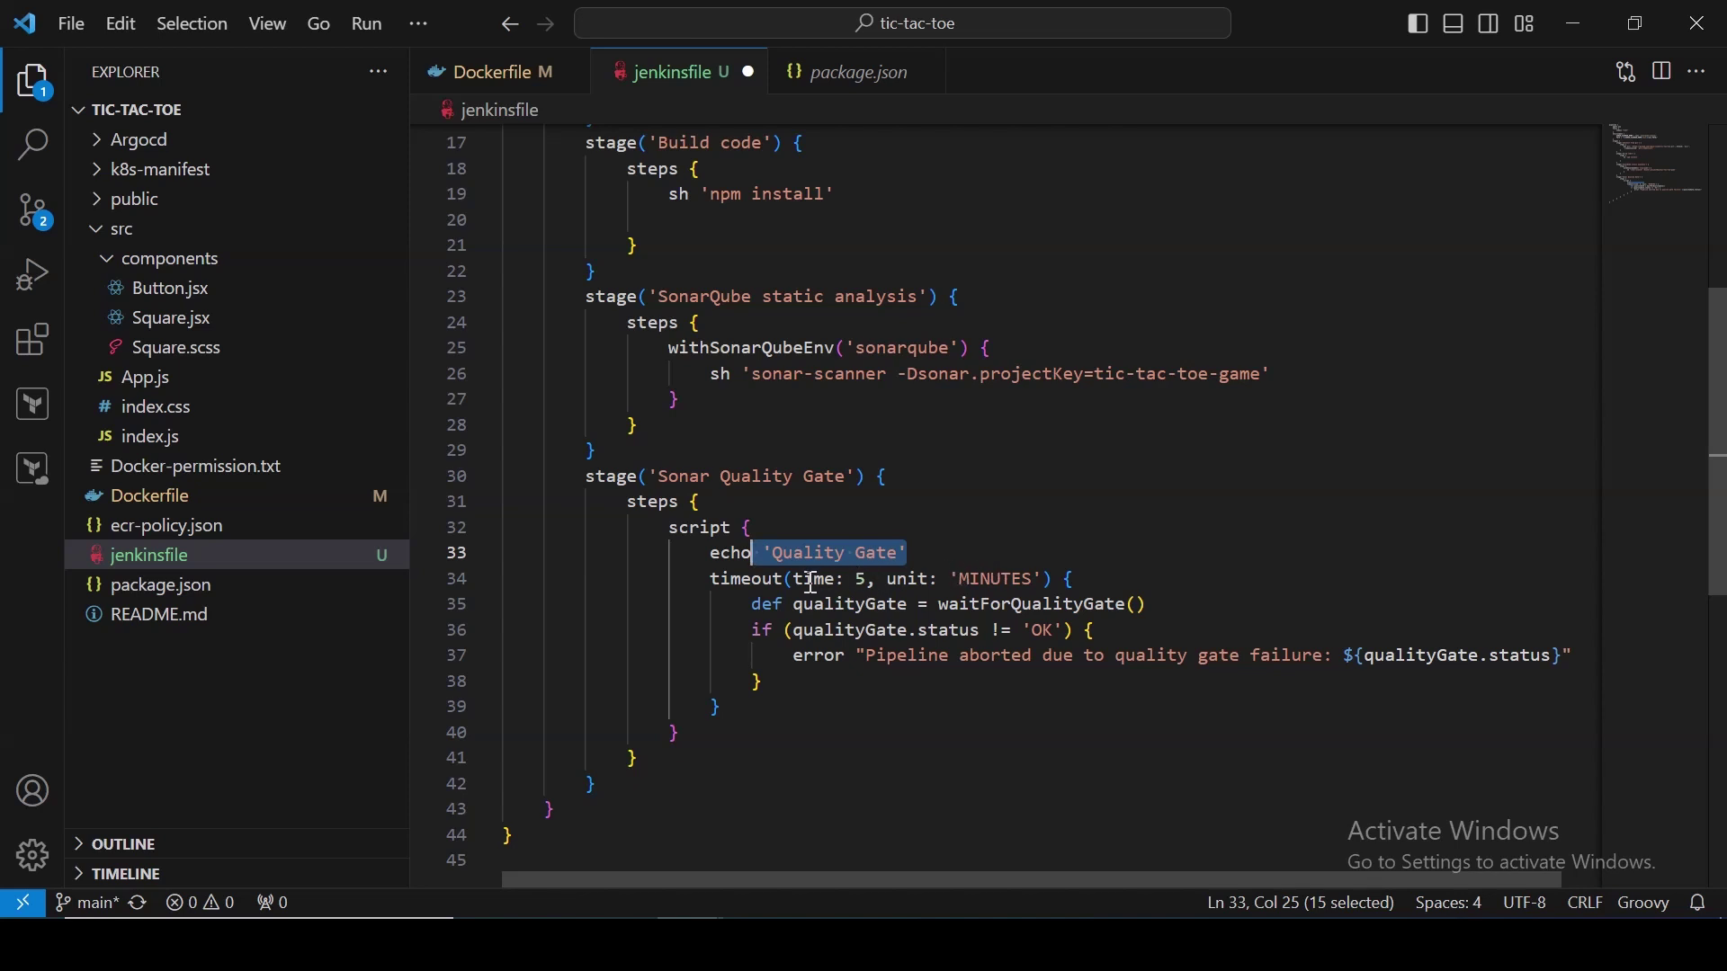
left_click_drag(712, 580, 1014, 576)
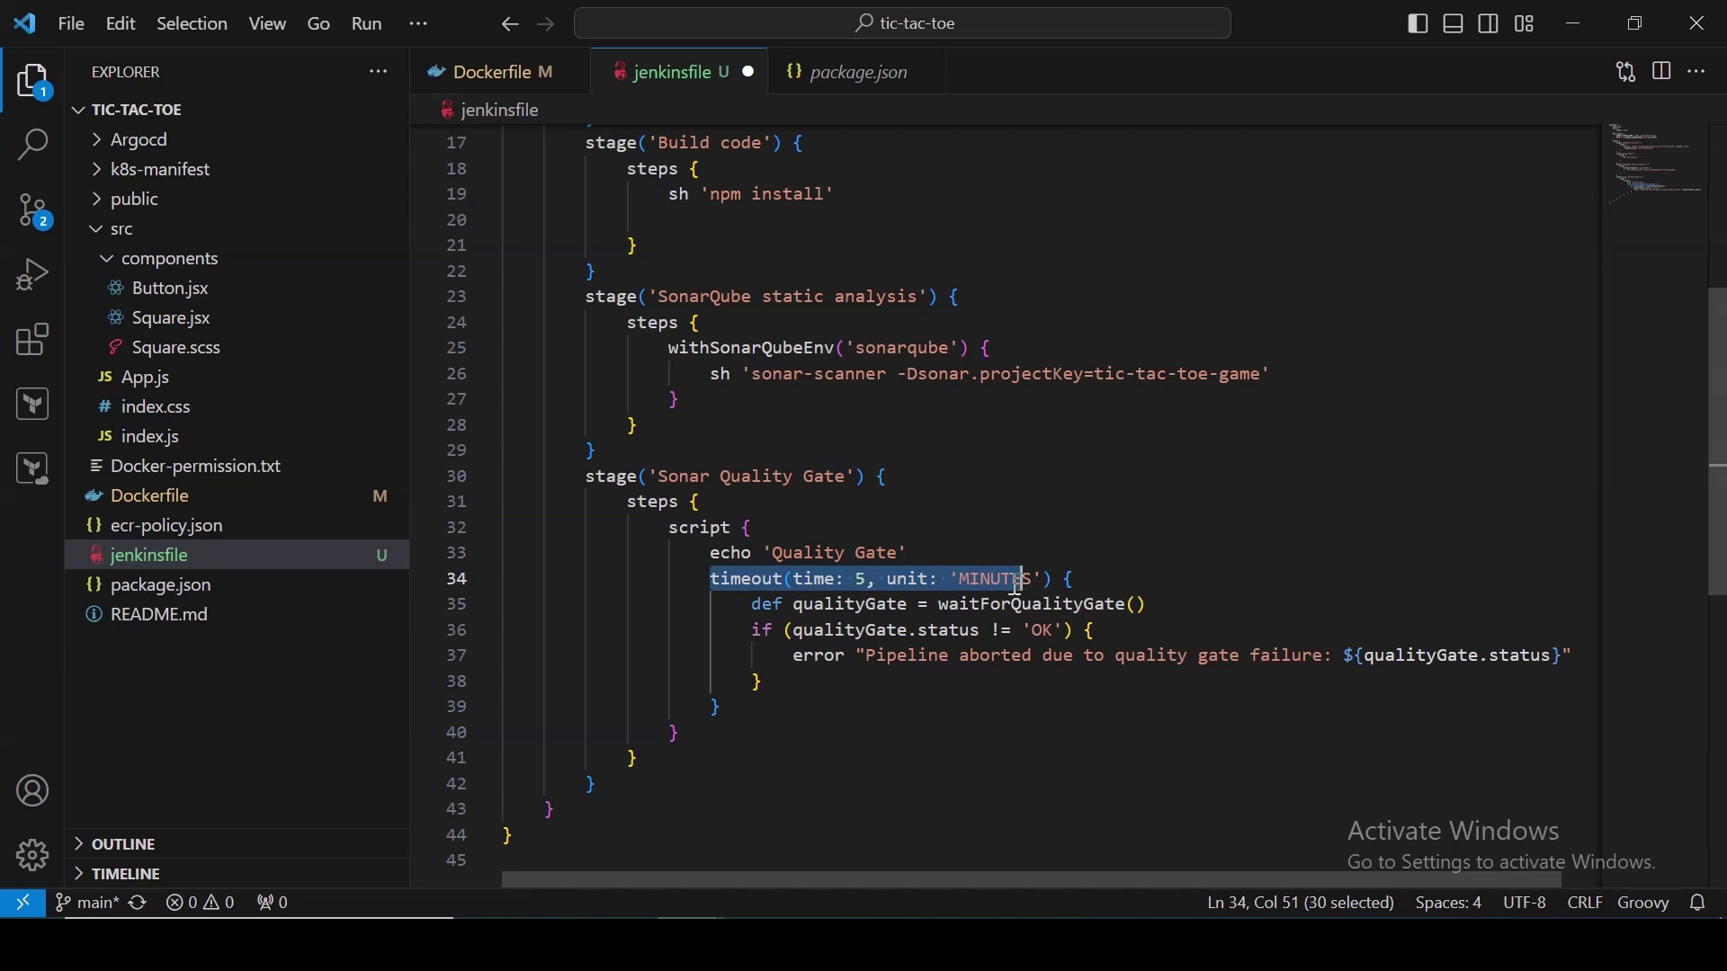
left_click(993, 630)
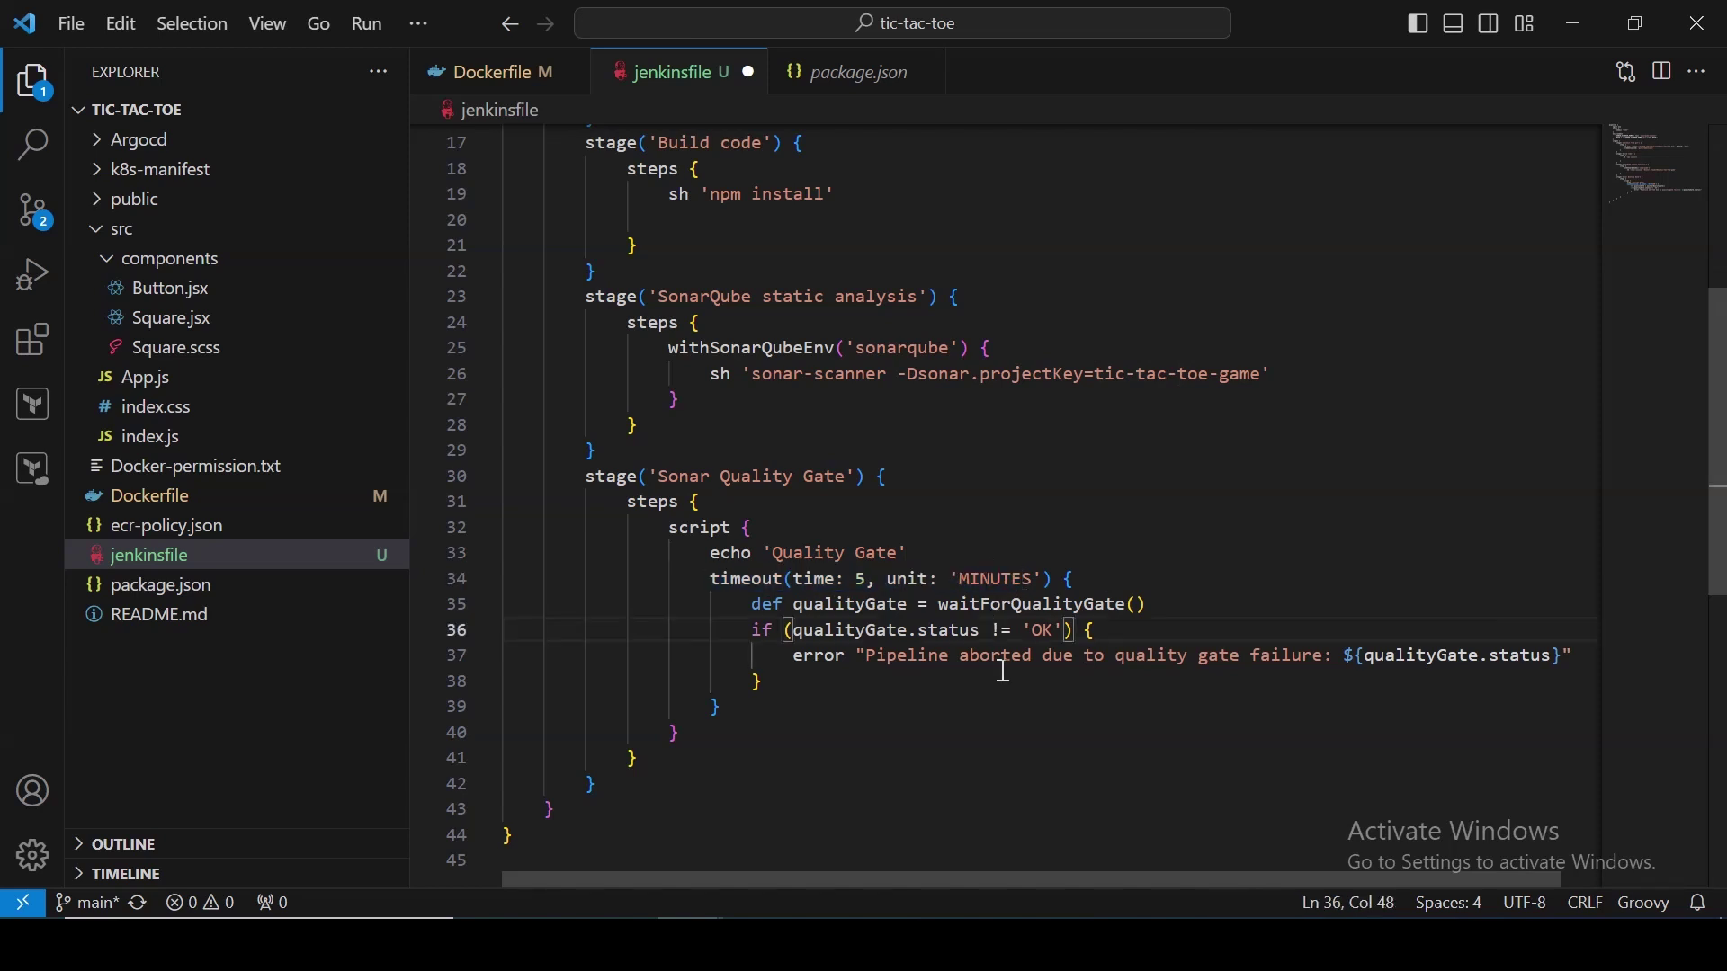
left_click(877, 658)
left_click_drag(877, 657, 1123, 666)
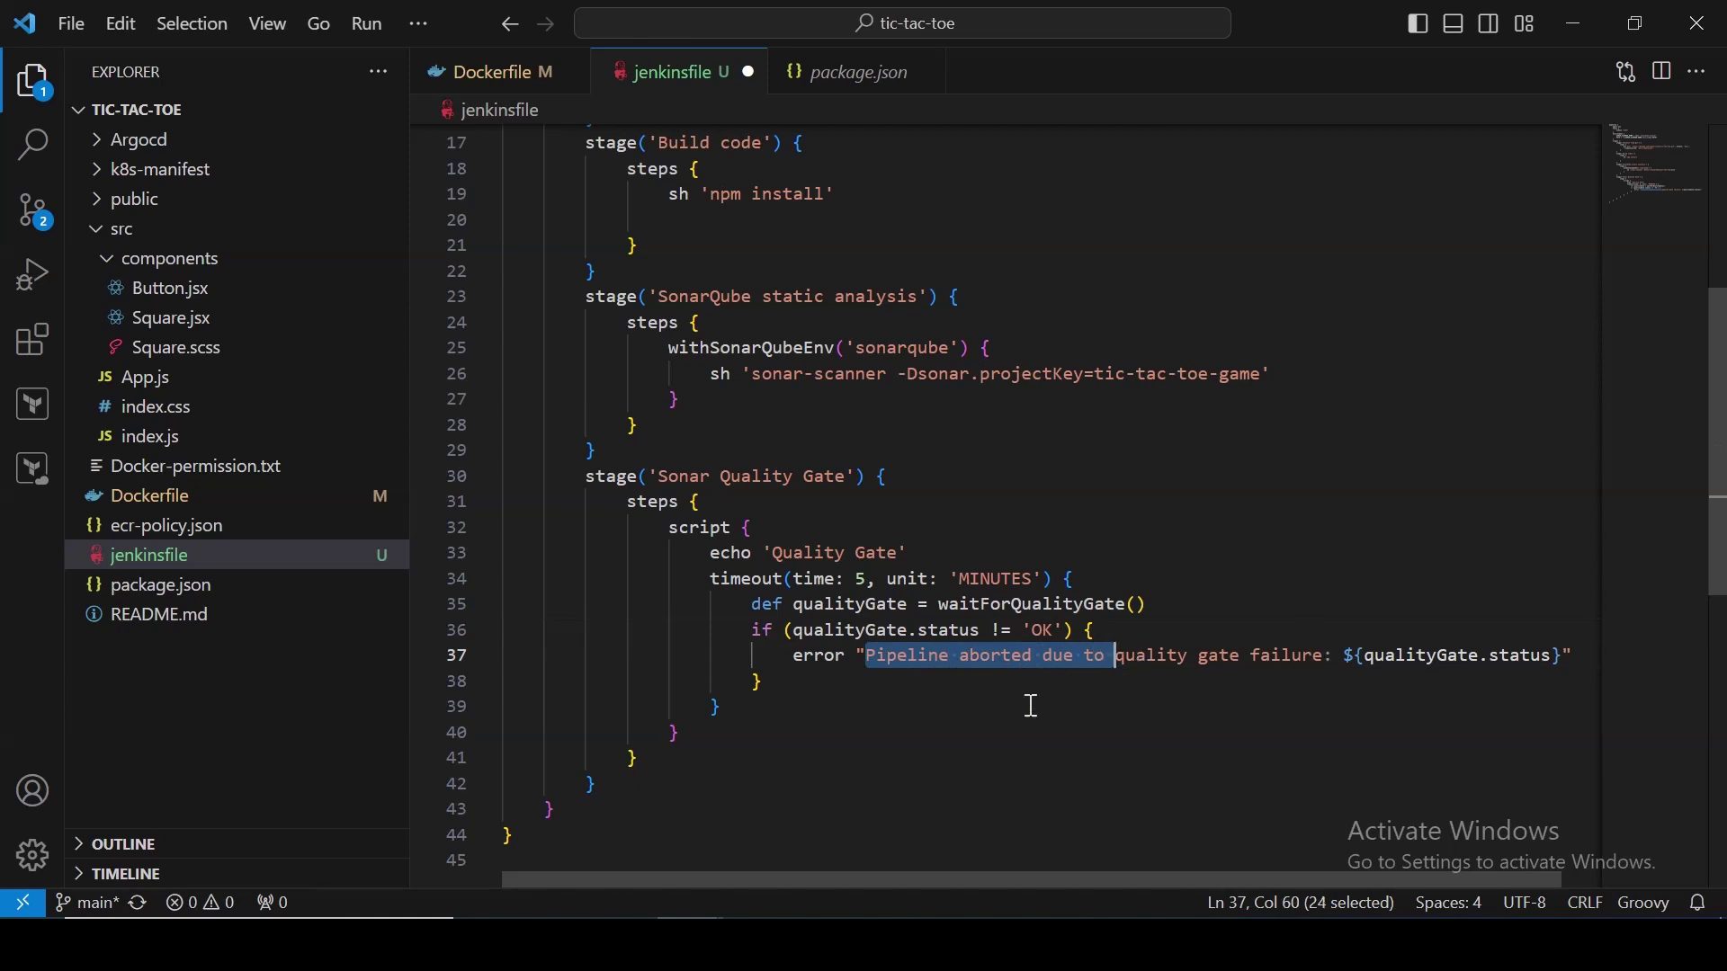
Copy the entire jenkinsfile, replace the tic-tac-toe job's pipeline script in Jenkins with it, and save the configuration
left_click(877, 749)
key("ctrl+a")
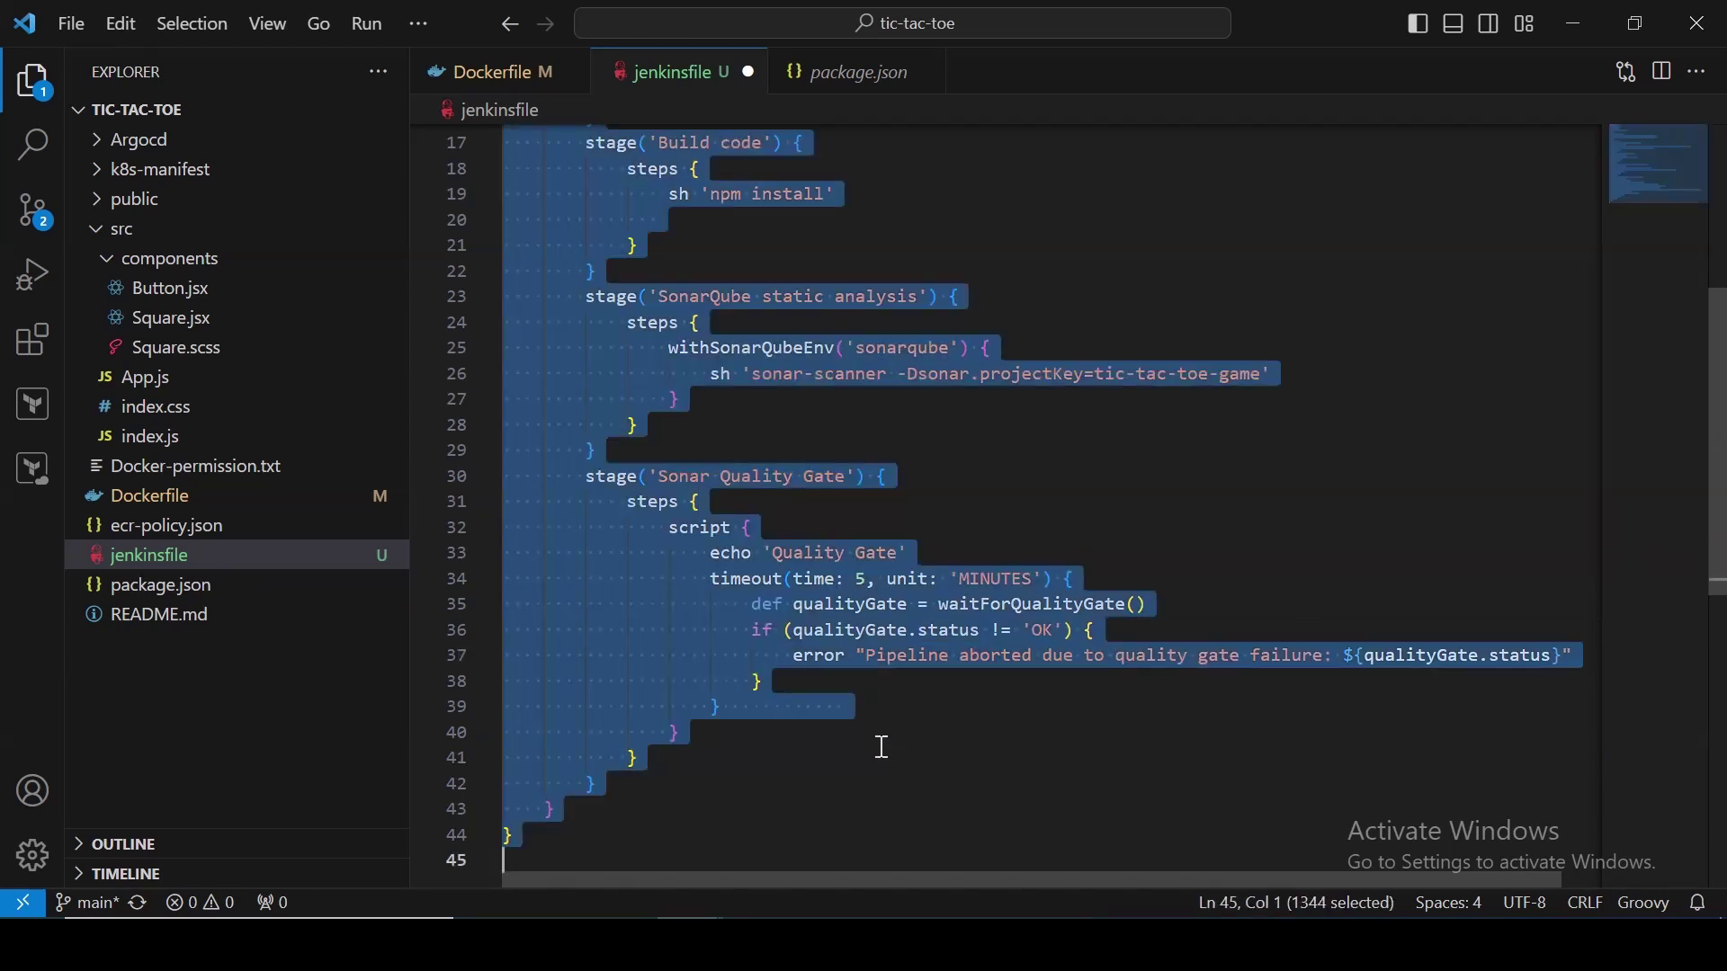
key("alt+Tab")
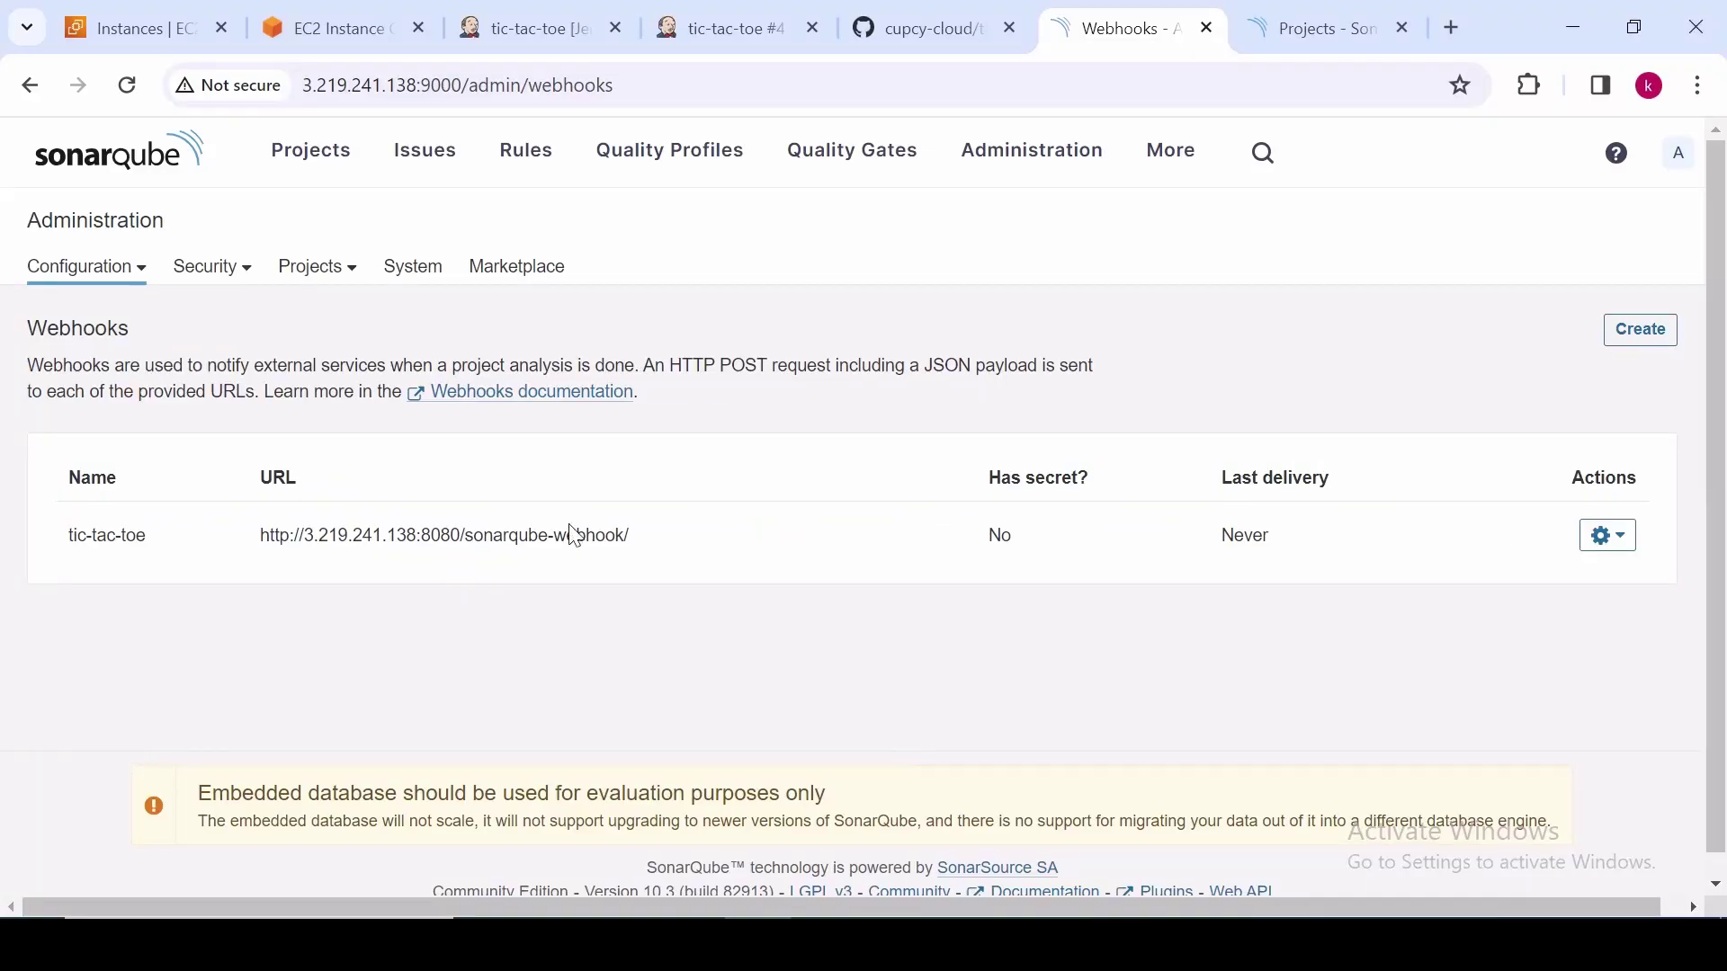
left_click(557, 25)
left_click(135, 500)
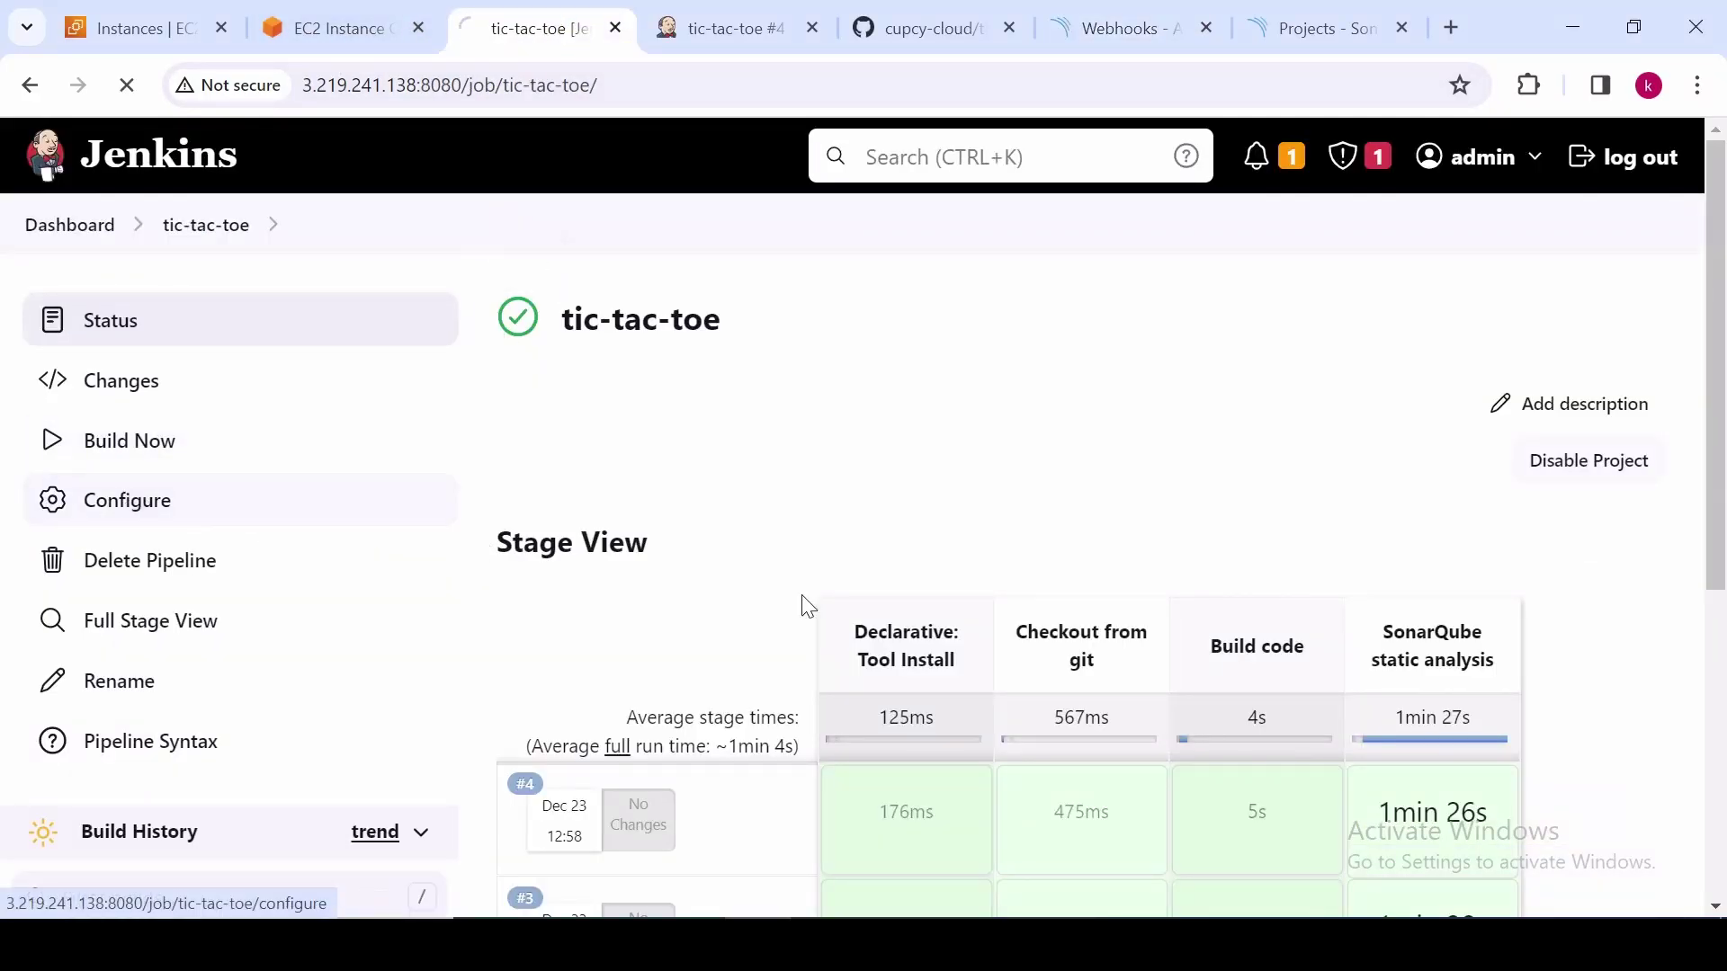
scroll(1246, 614, "down", 6)
scroll(1246, 614, "down", 10)
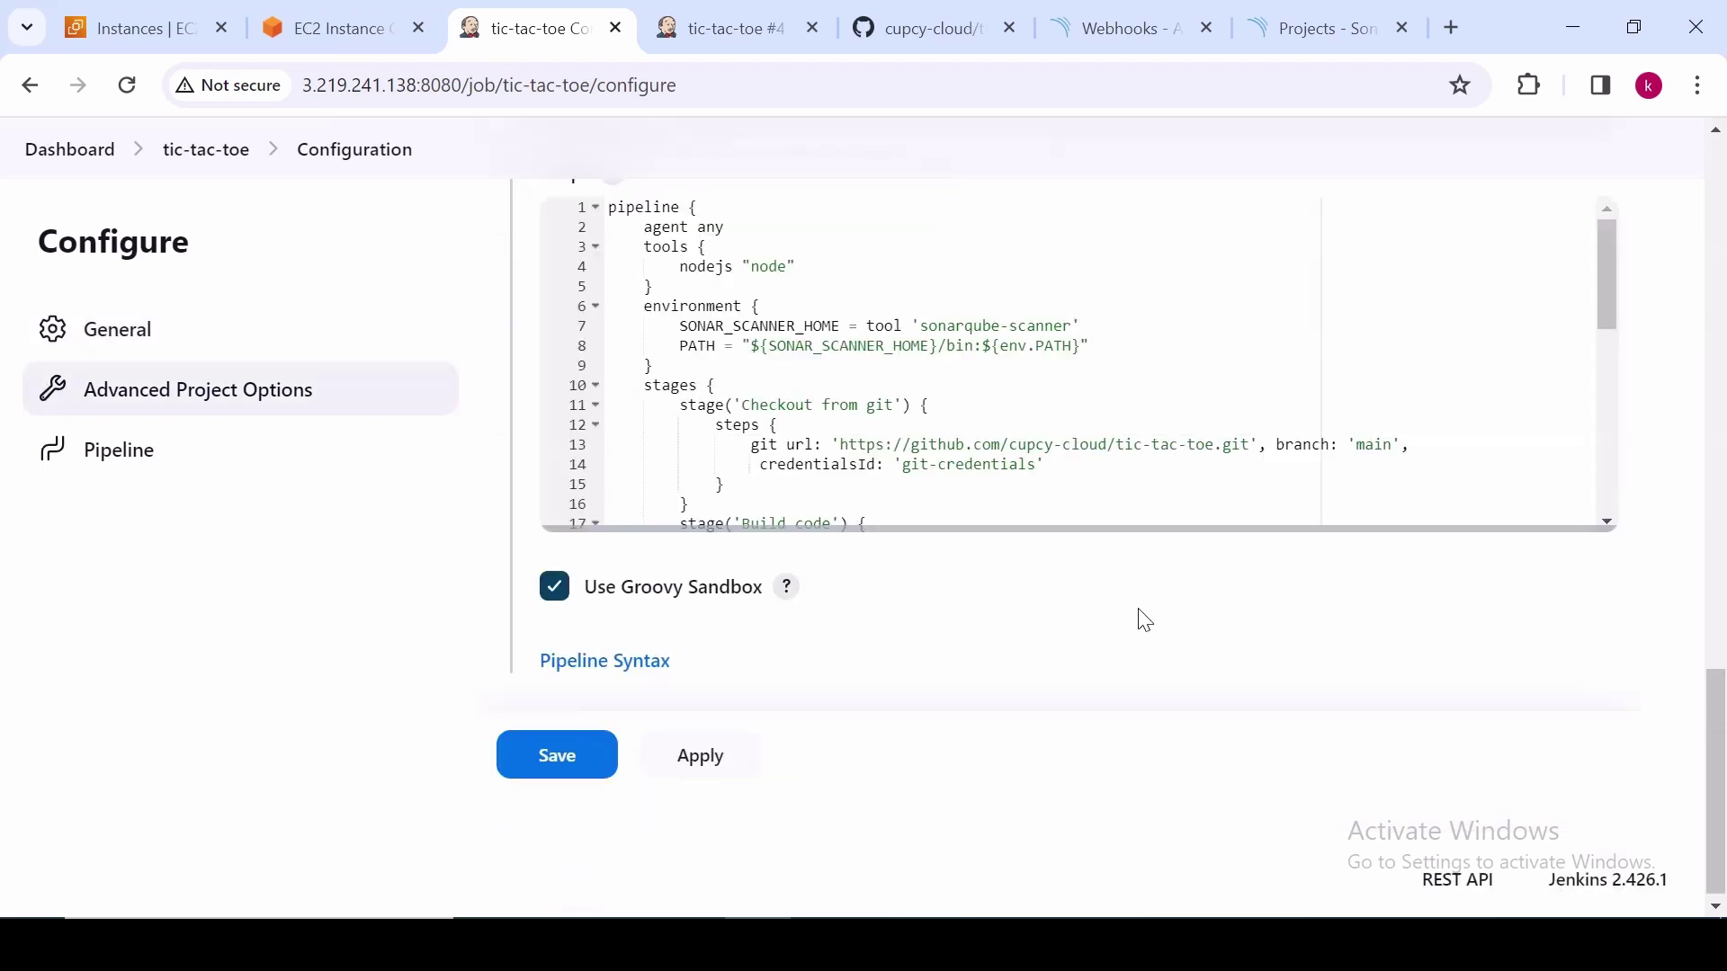
scroll(989, 427, "down", 5)
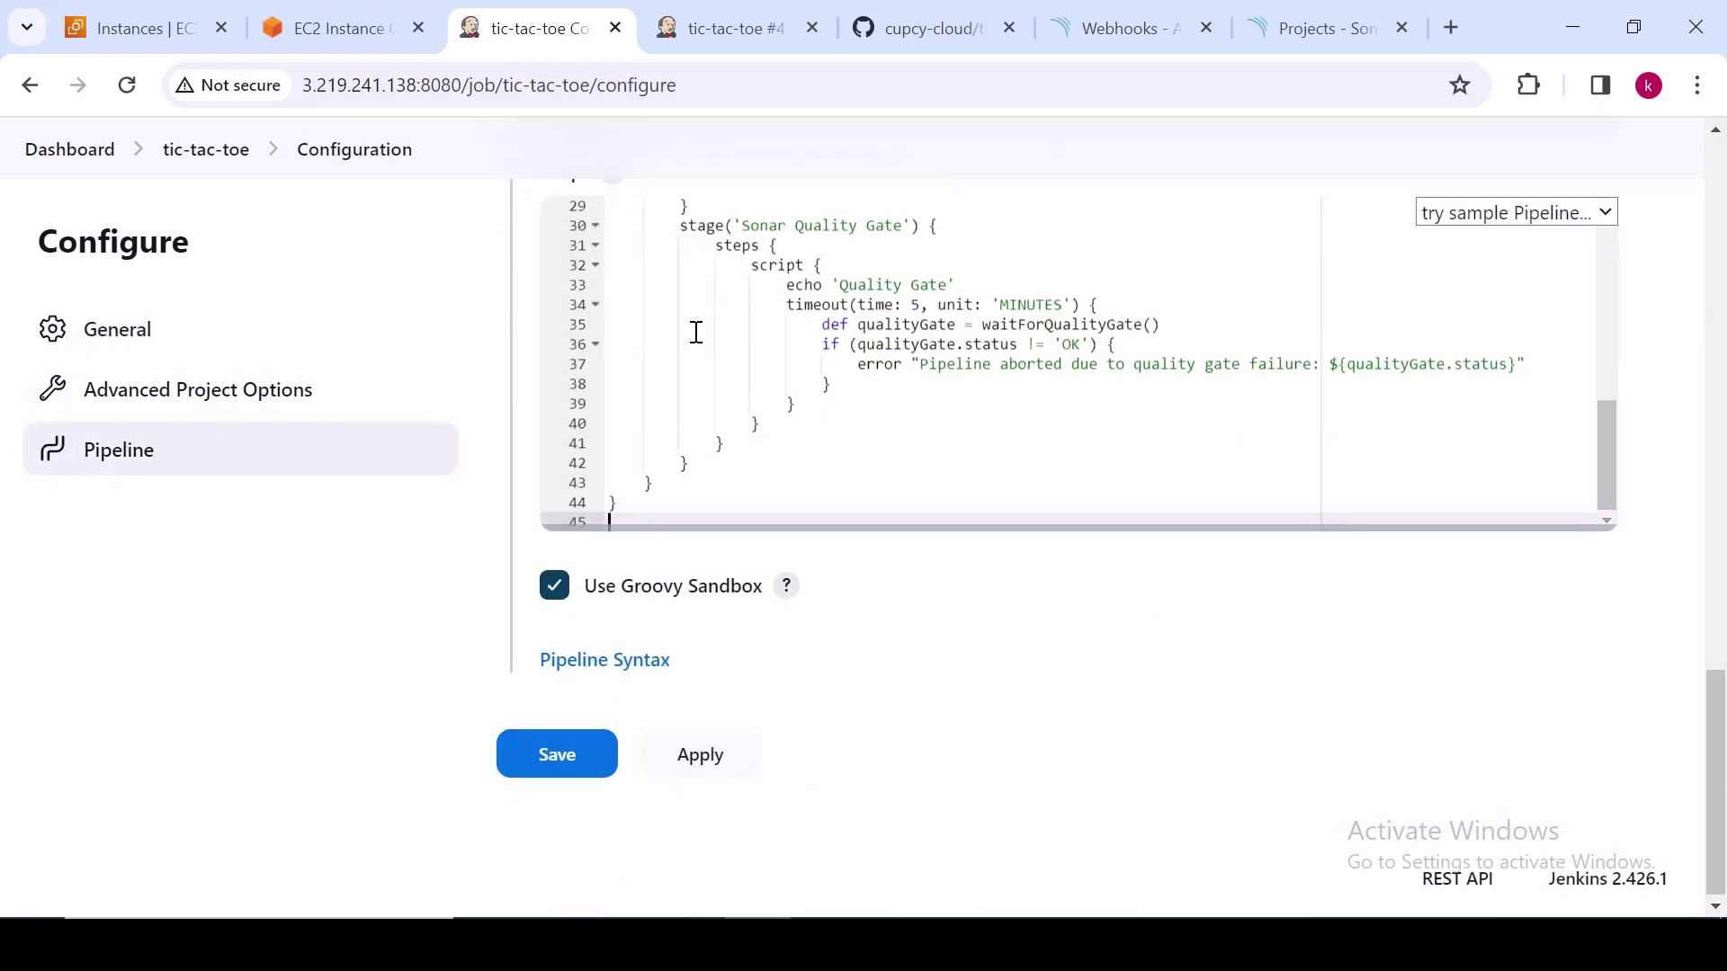
left_click(599, 780)
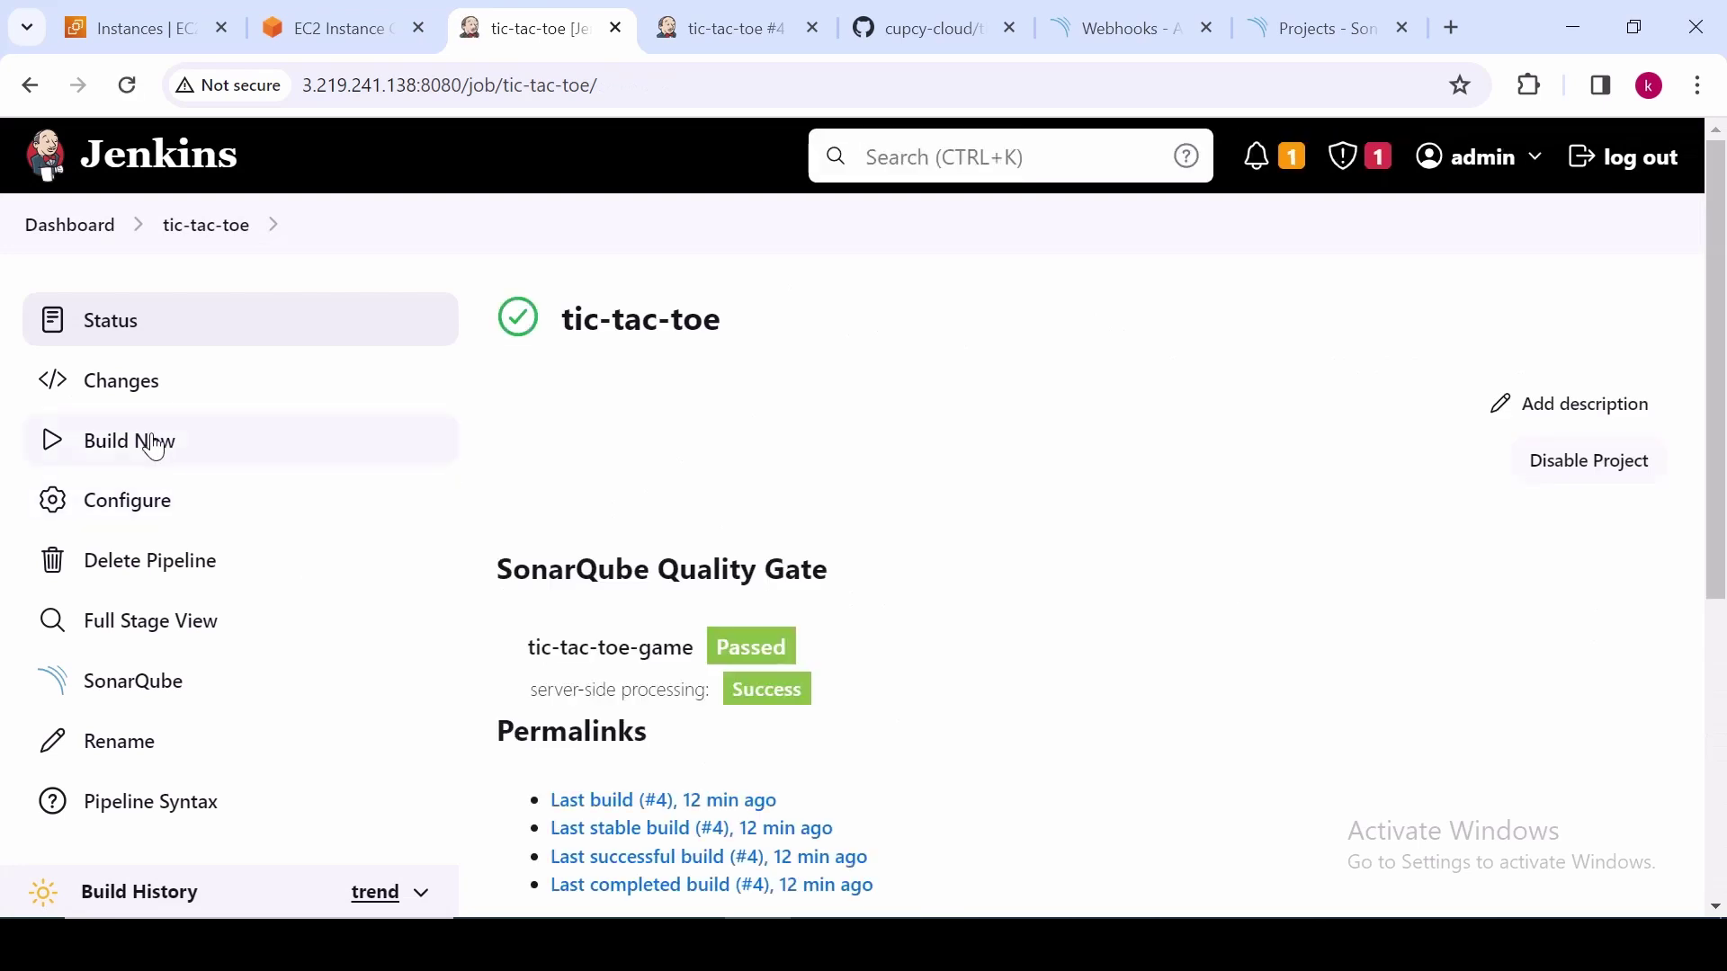
Run a new build of the tic-tac-toe pipeline and watch its stage view
left_click(147, 439)
scroll(740, 573, "down", 1)
scroll(740, 573, "up", 1)
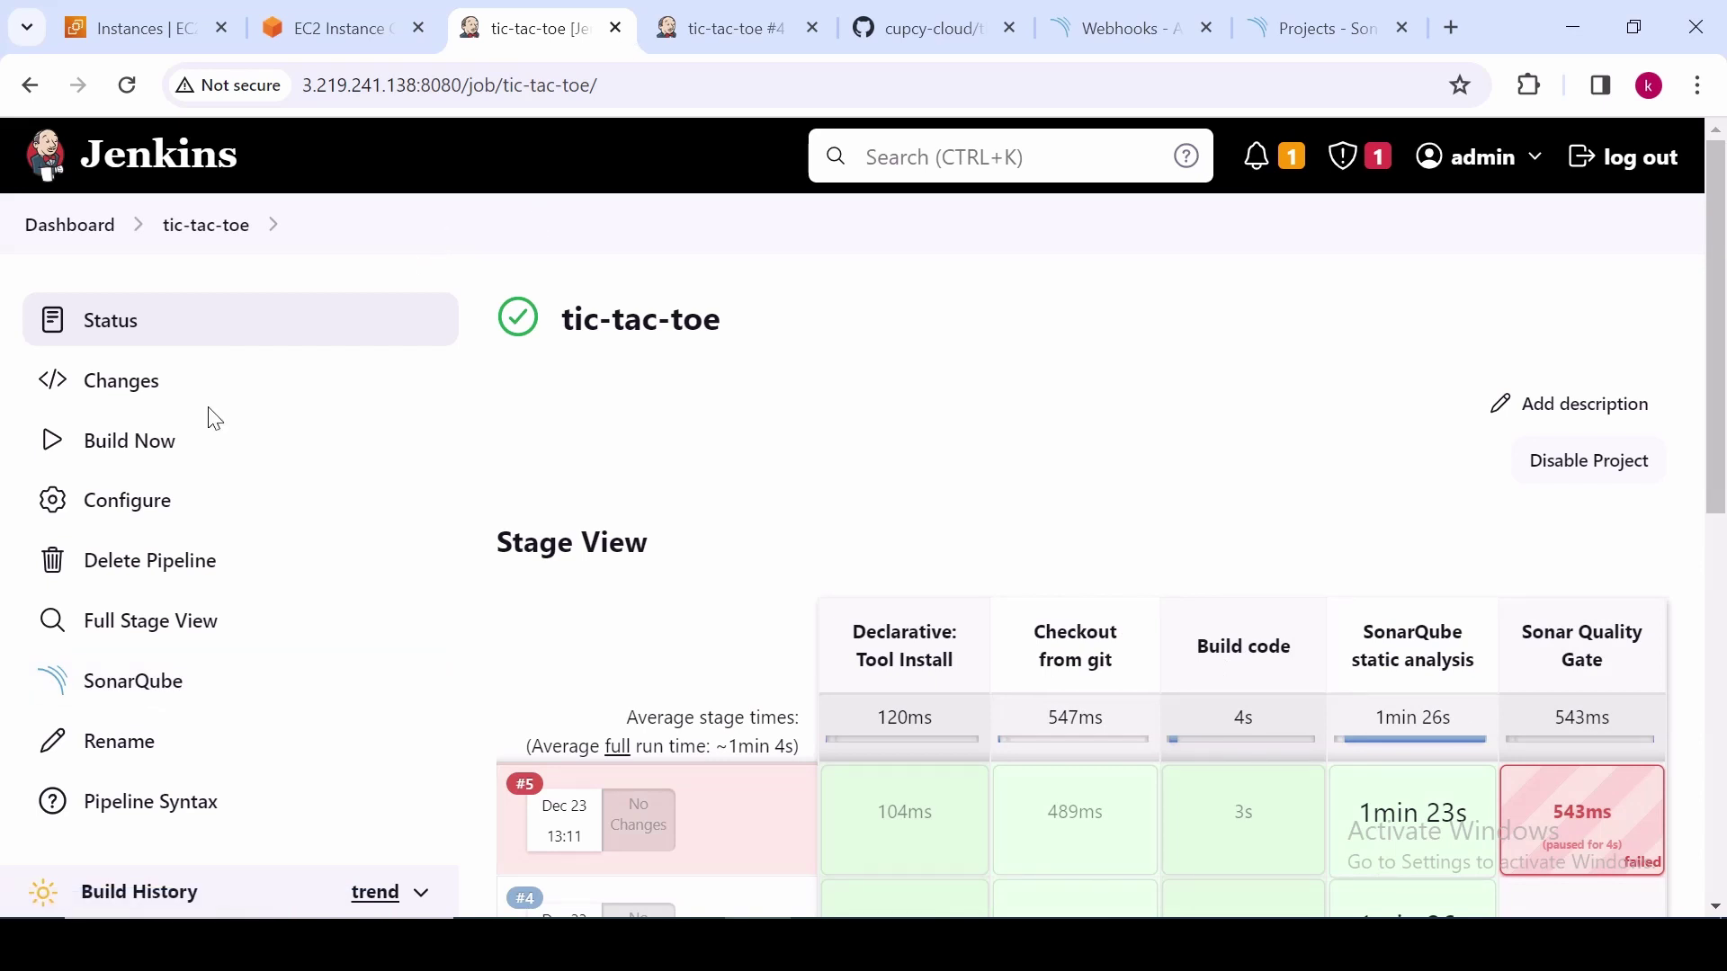
Open build #5's console output in a new browser tab and close the old build #4 tab
scroll(212, 418, "down", 2)
left_click(79, 879)
right_click(201, 494)
left_click(326, 515)
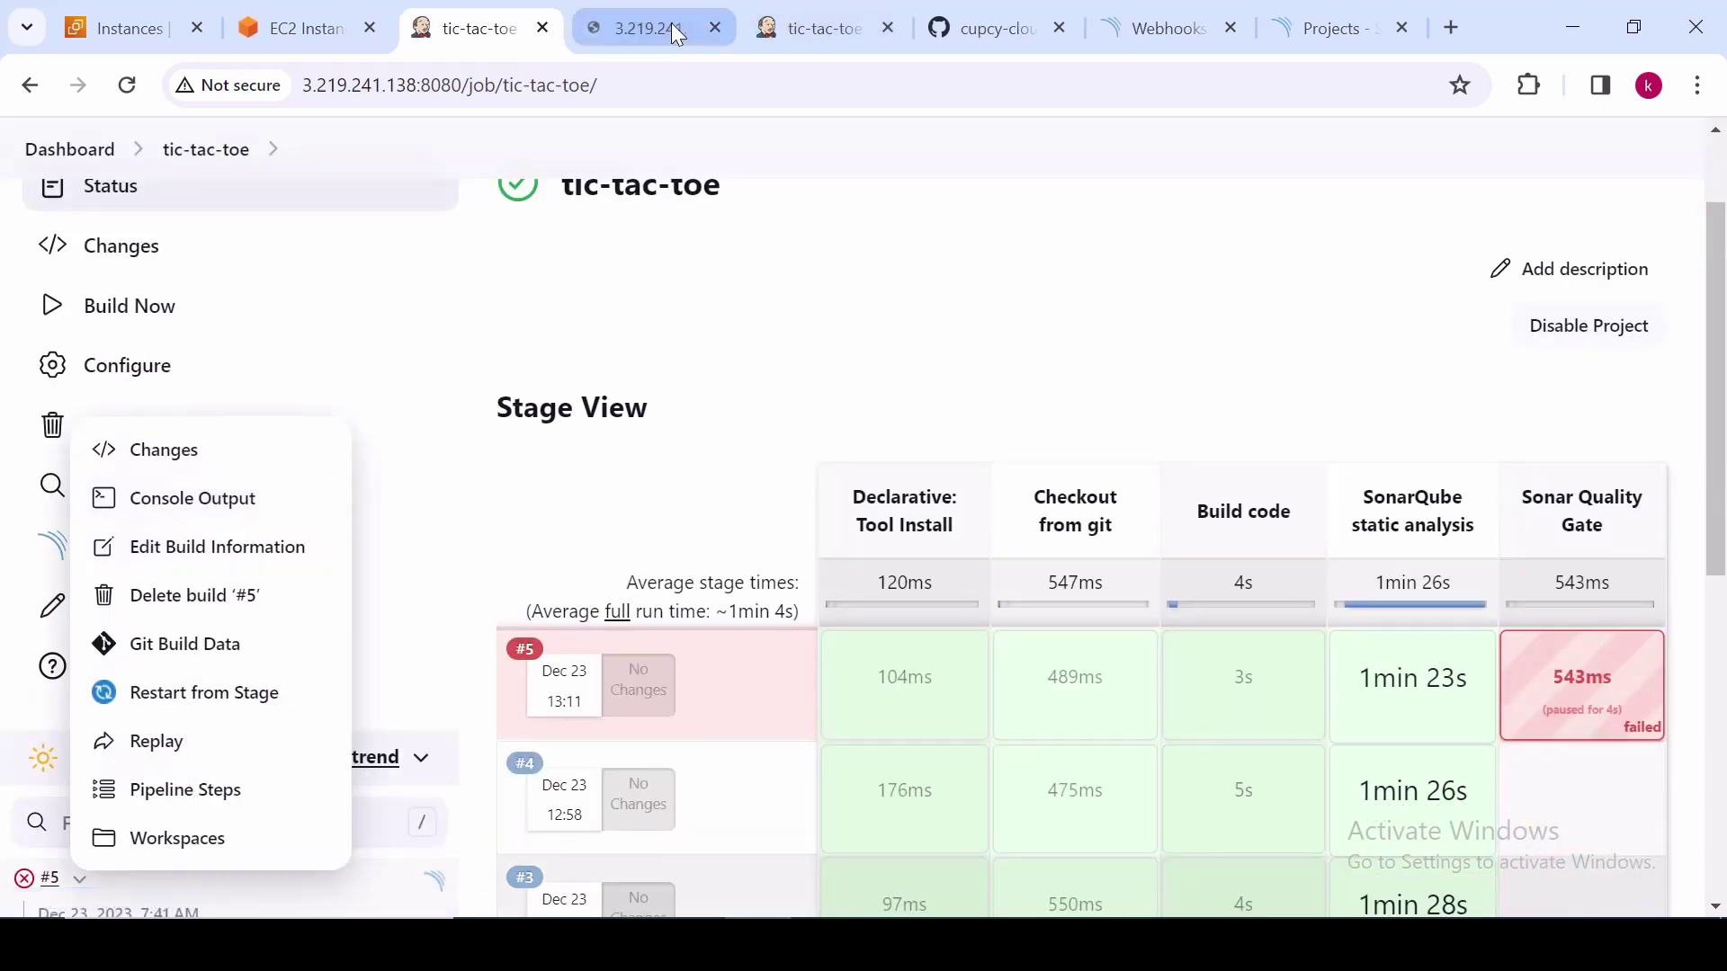
left_click(886, 28)
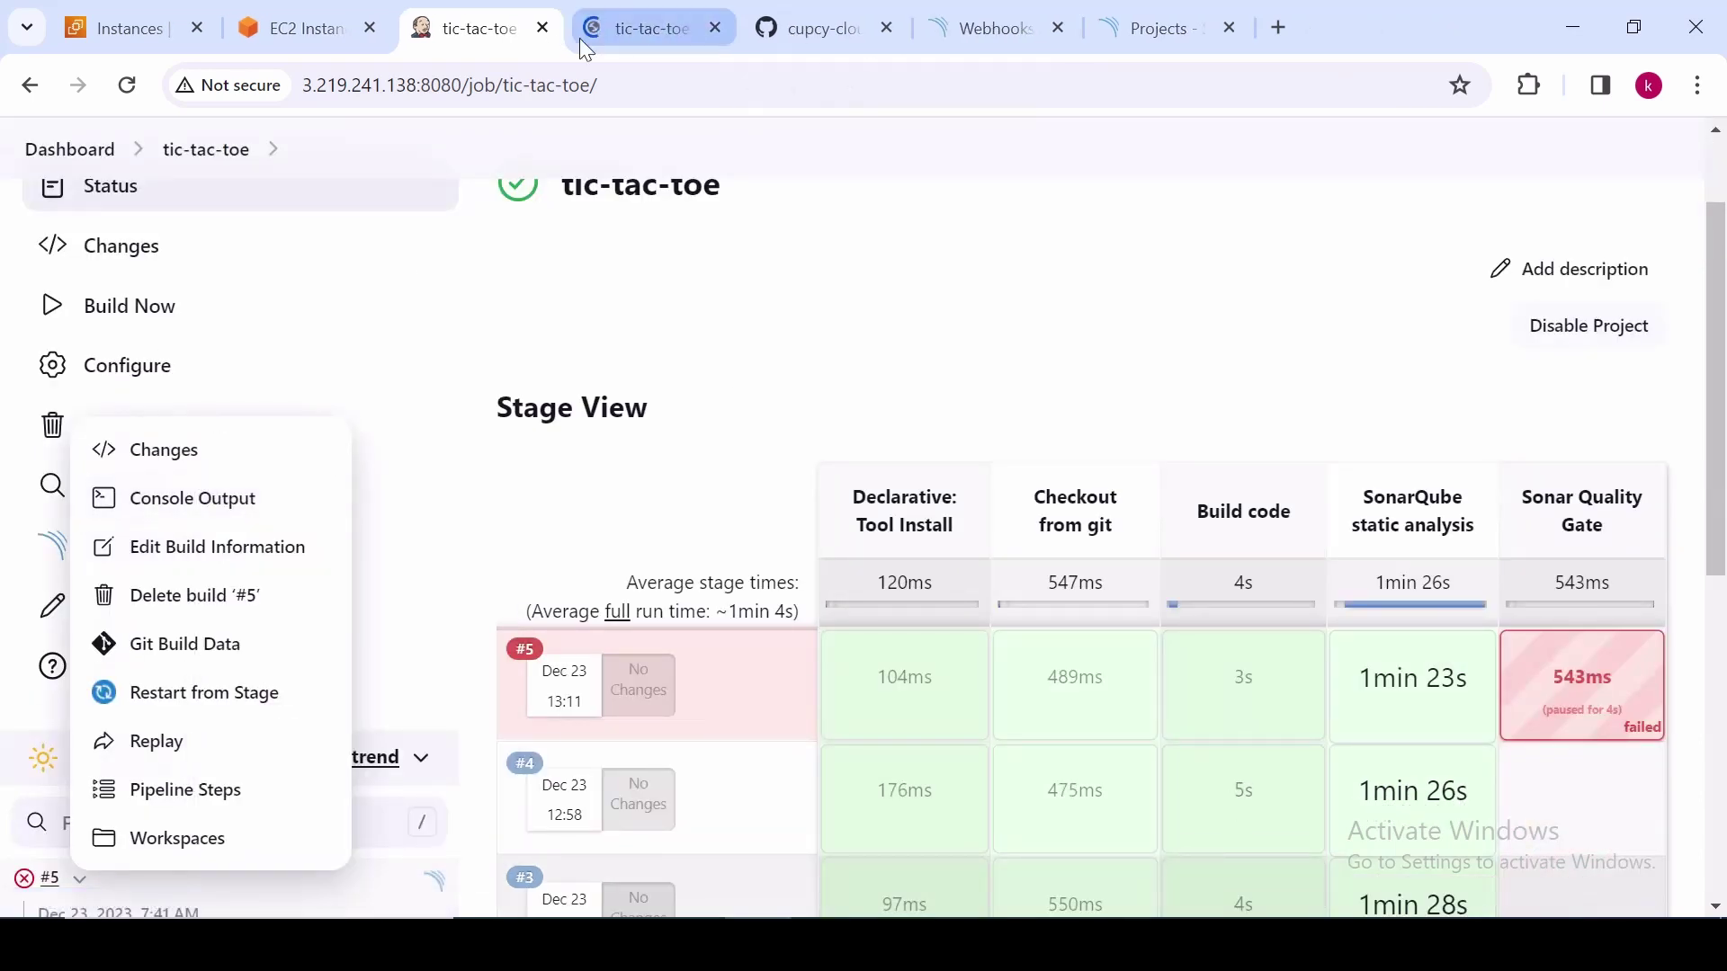
left_click(621, 27)
Read the end of build #5's log for the quality gate outcome and check the tic-tac-toe-game project in SonarQube
scroll(874, 611, "down", 10)
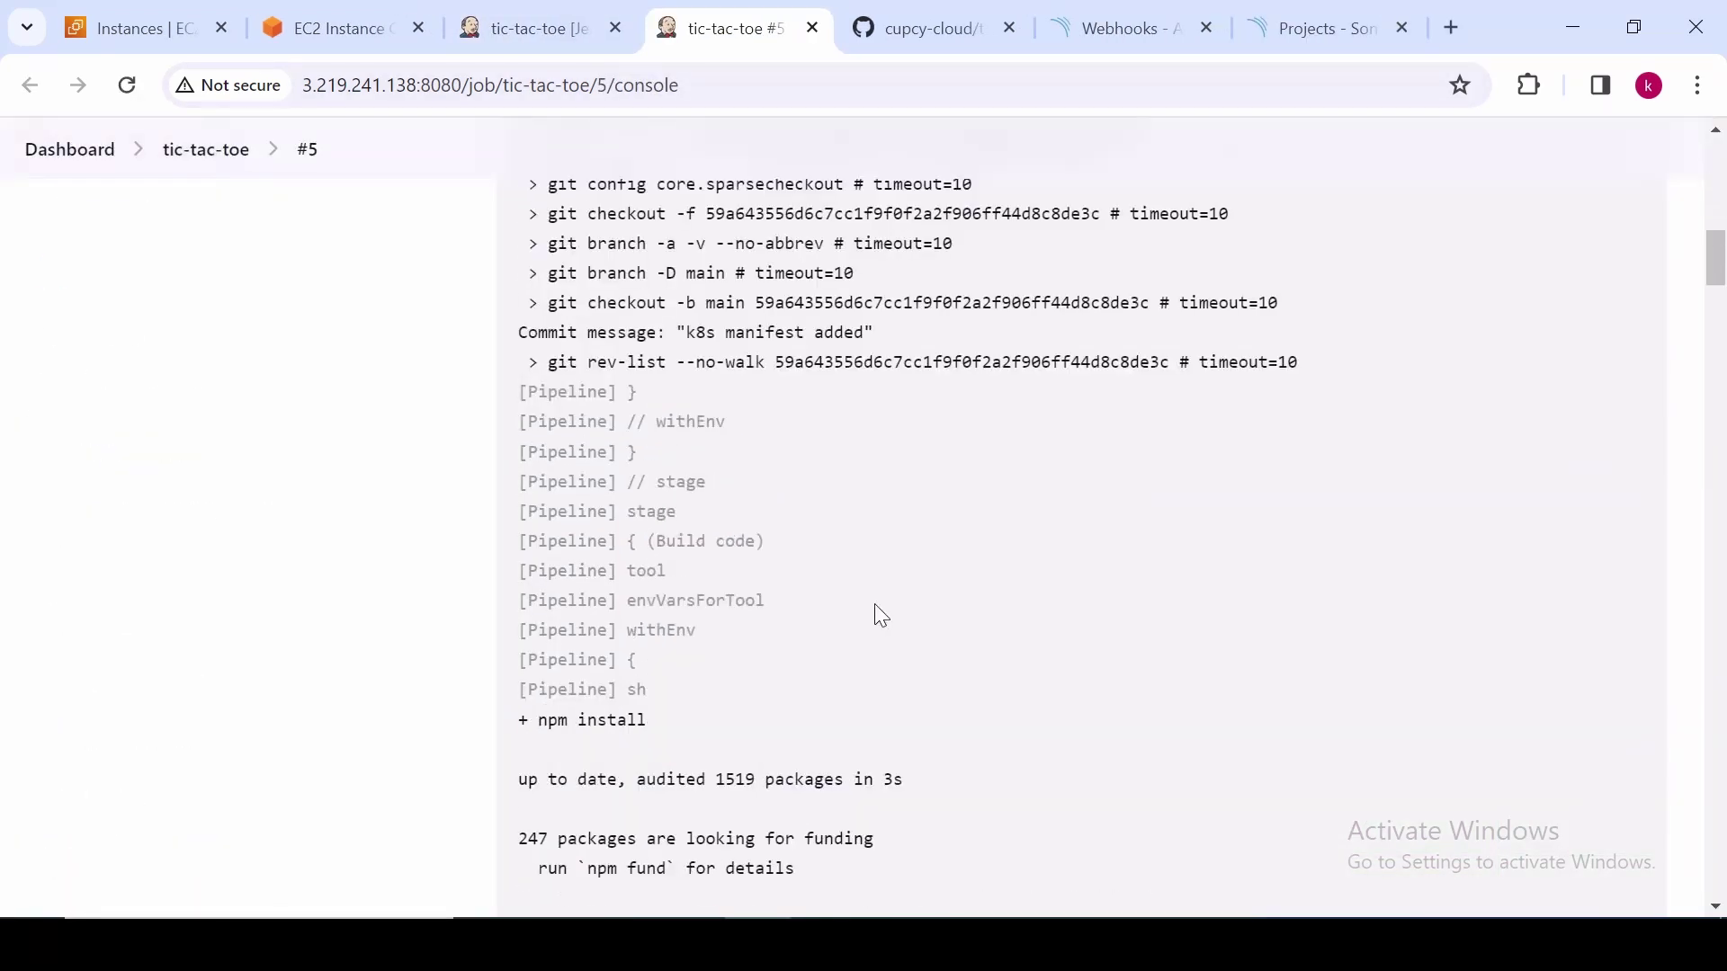
scroll(1008, 553, "down", 20)
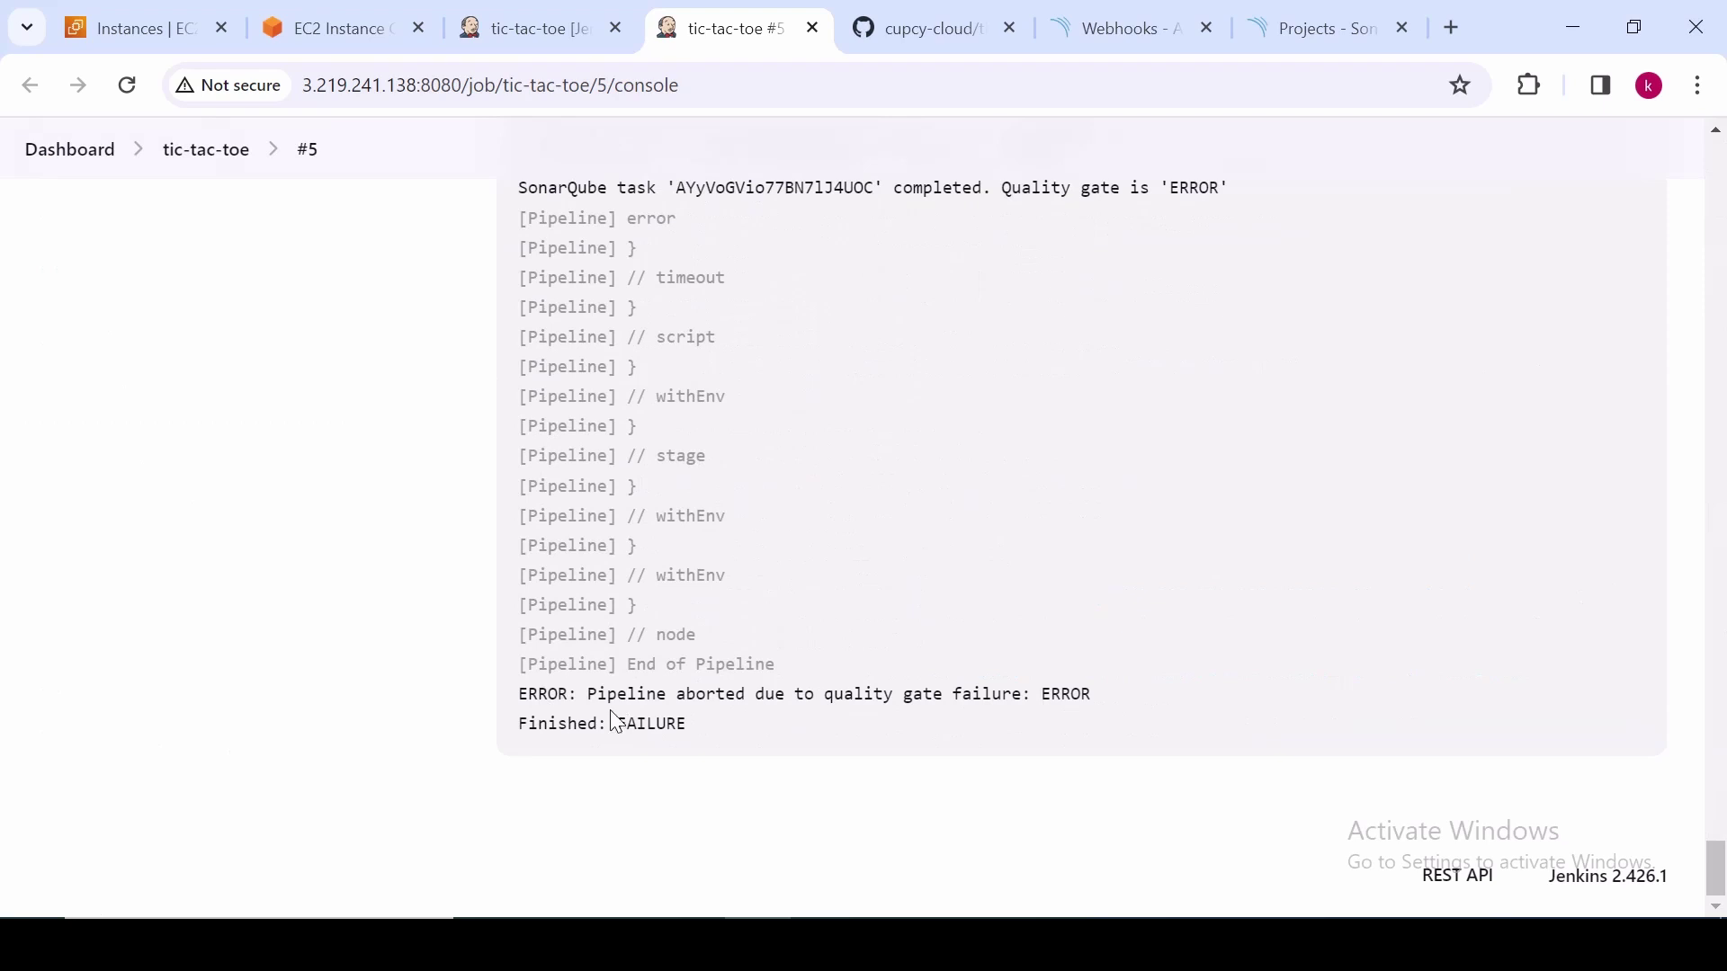
left_click_drag(589, 697, 685, 697)
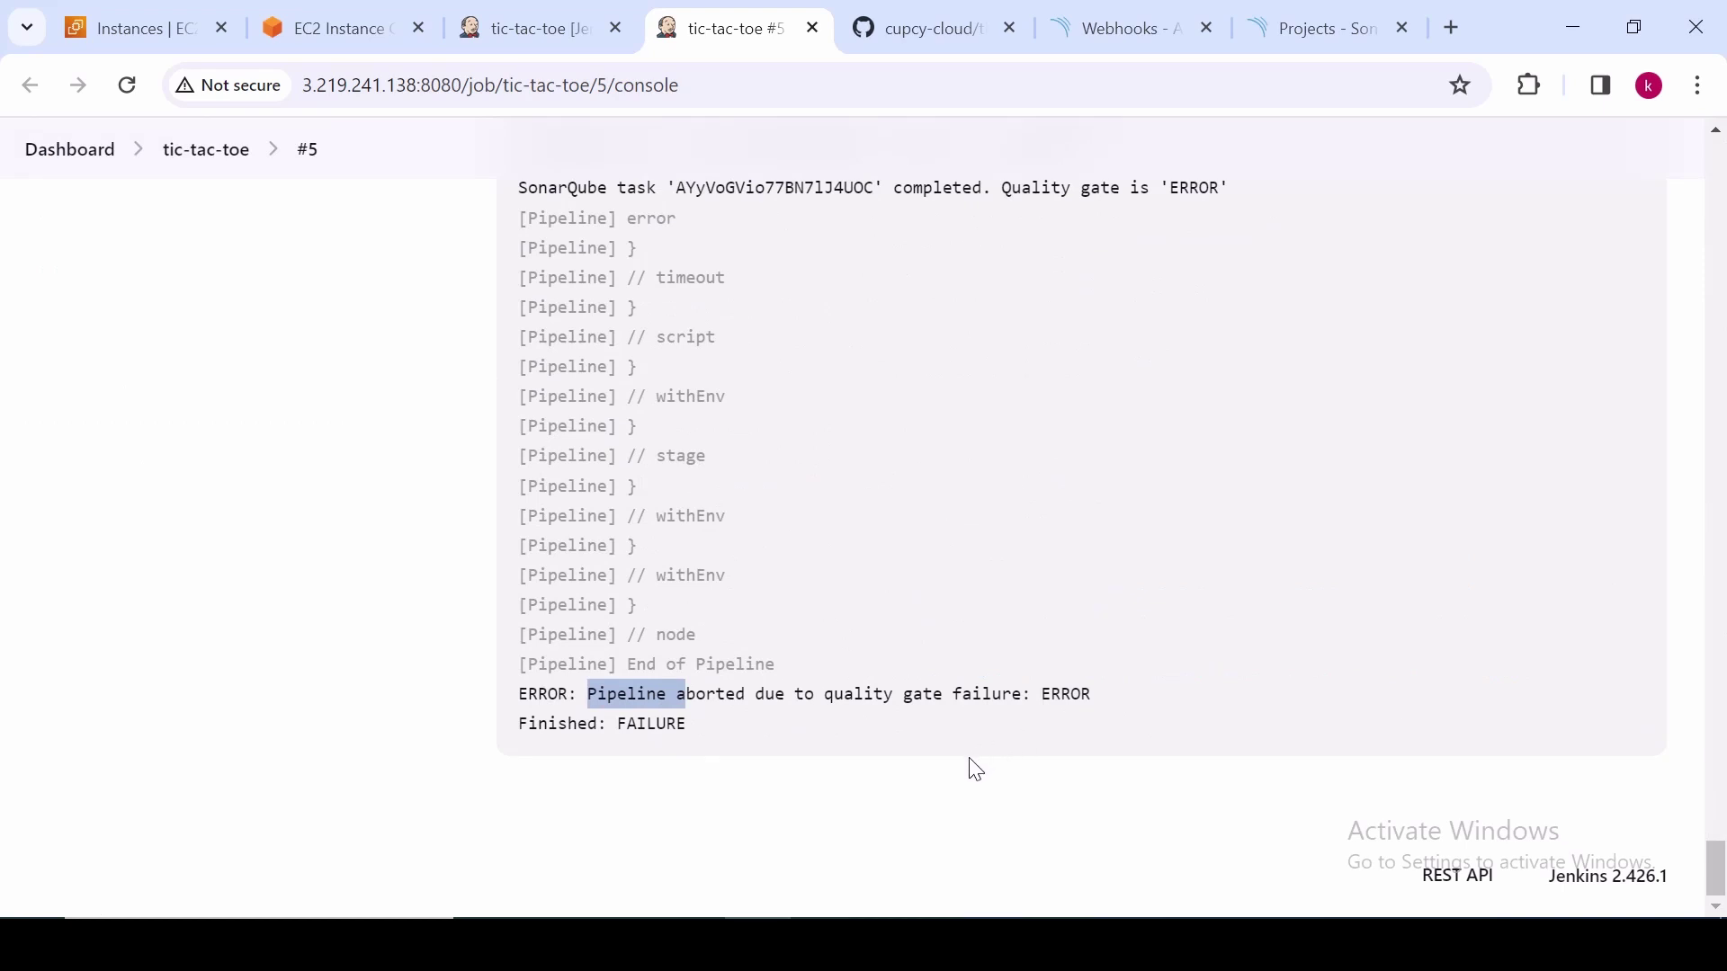
left_click(1329, 36)
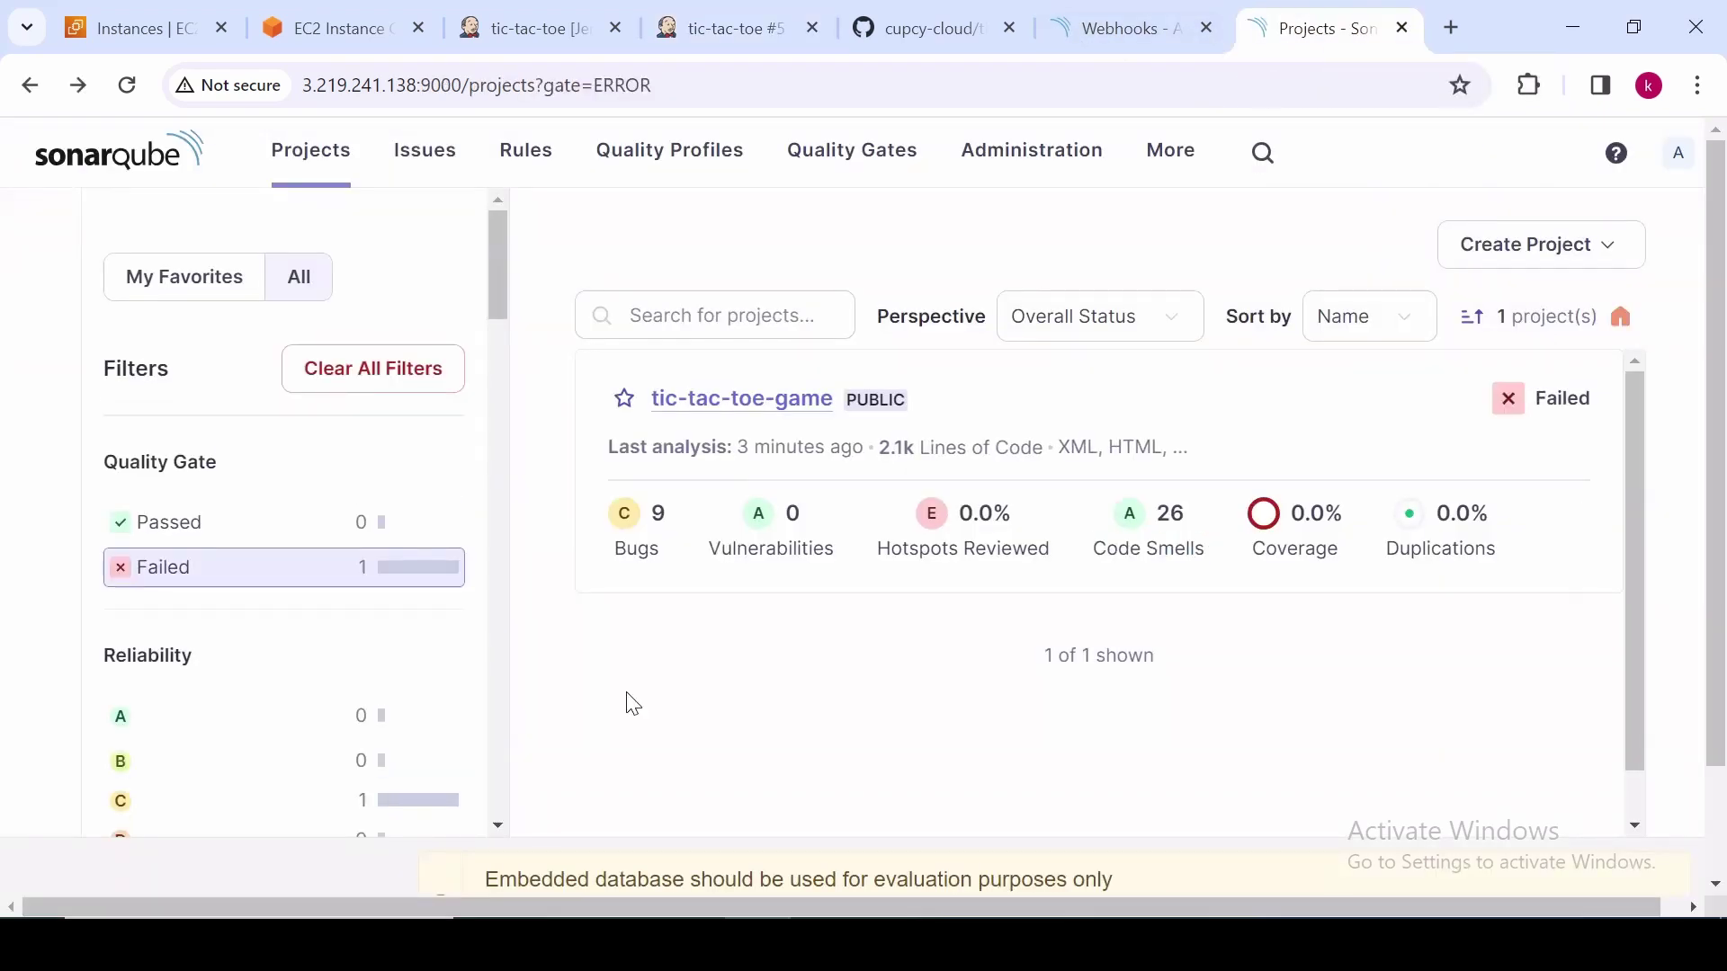